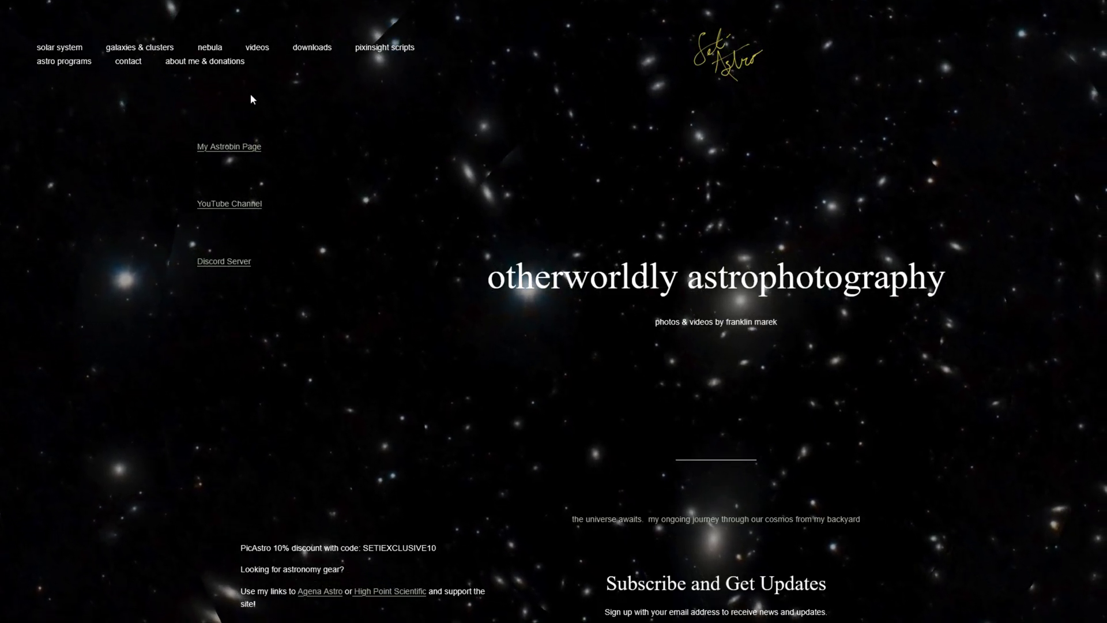
Step: Show the setiastro.com astro programs dropdown listing Cosmic Clarity and Seti Astro's Suite
mouse_move(67, 64)
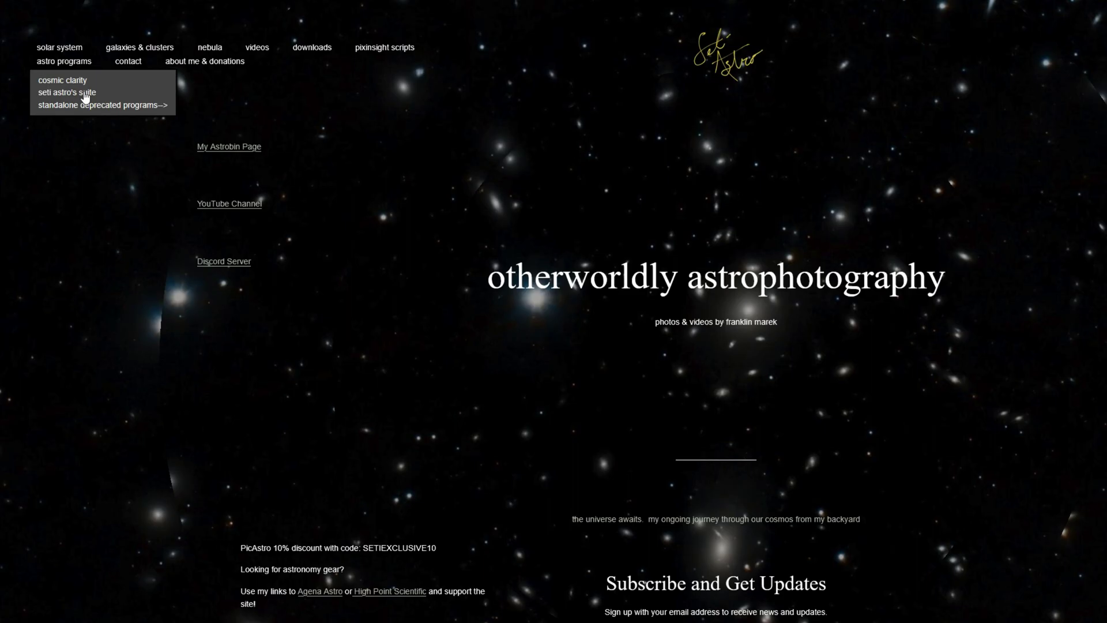
Step: Open the Seti Astro's Suite page and follow its 'here!' link to the GitHub releases
left_click(85, 94)
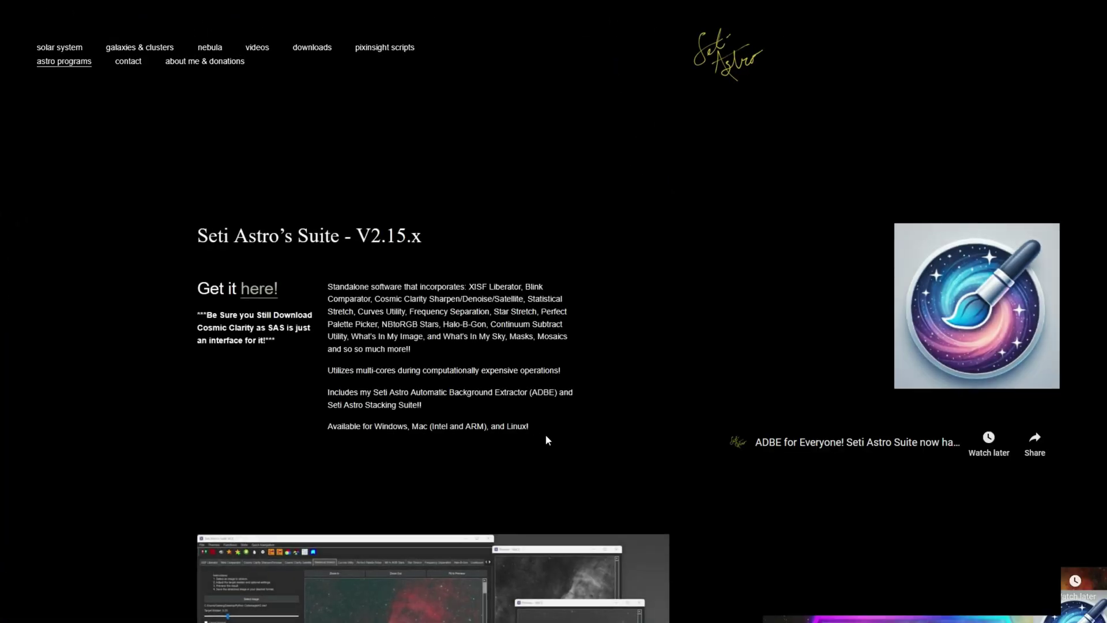
scroll(666, 354, "down", 2)
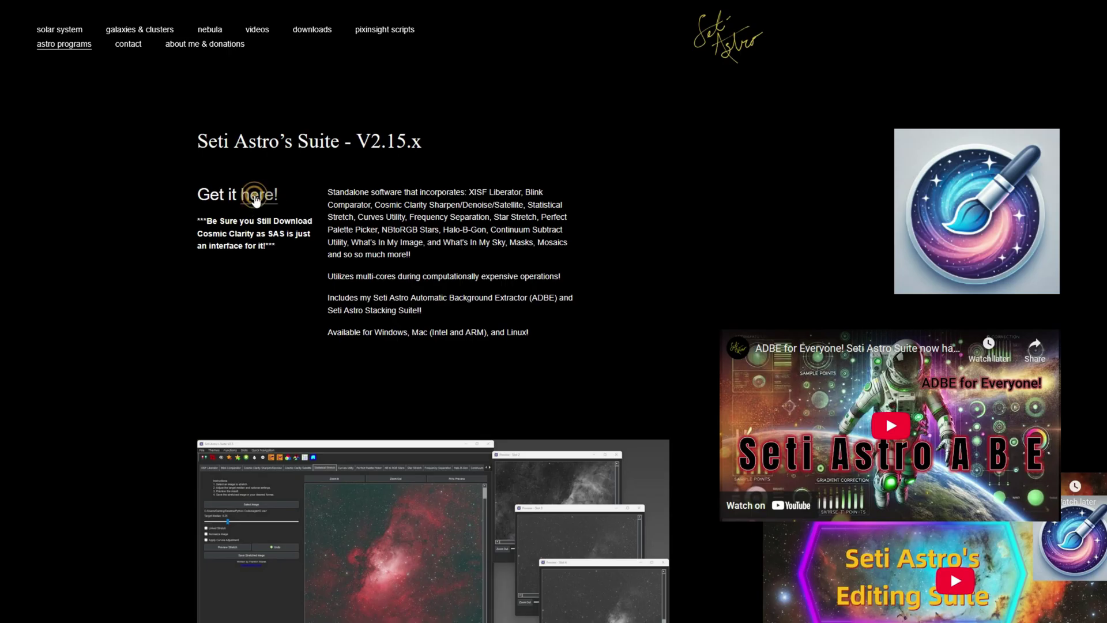
left_click(254, 198)
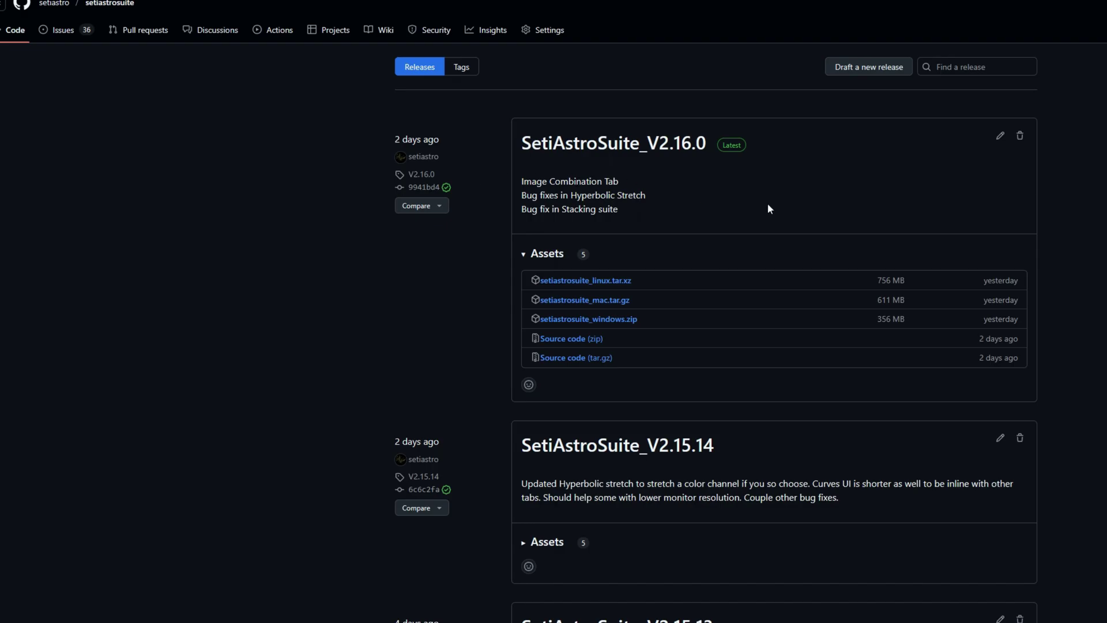
Step: Scroll through the V2.16.0 to V2.15.9 release notes on GitHub
scroll(769, 209, "down", 1)
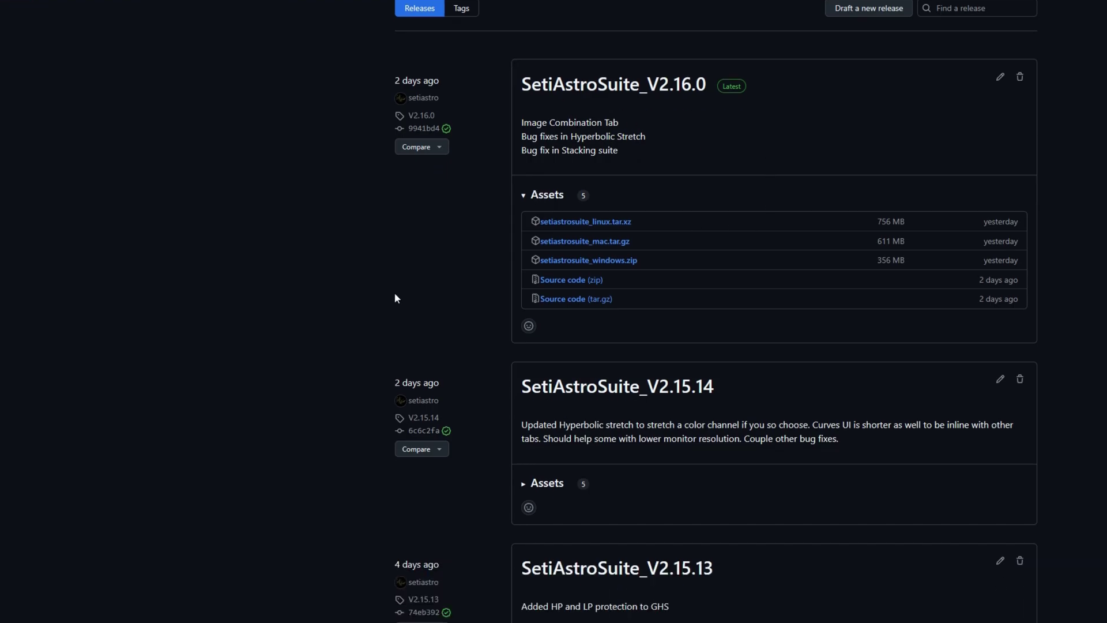
scroll(395, 294, "down", 11)
scroll(396, 294, "down", 5)
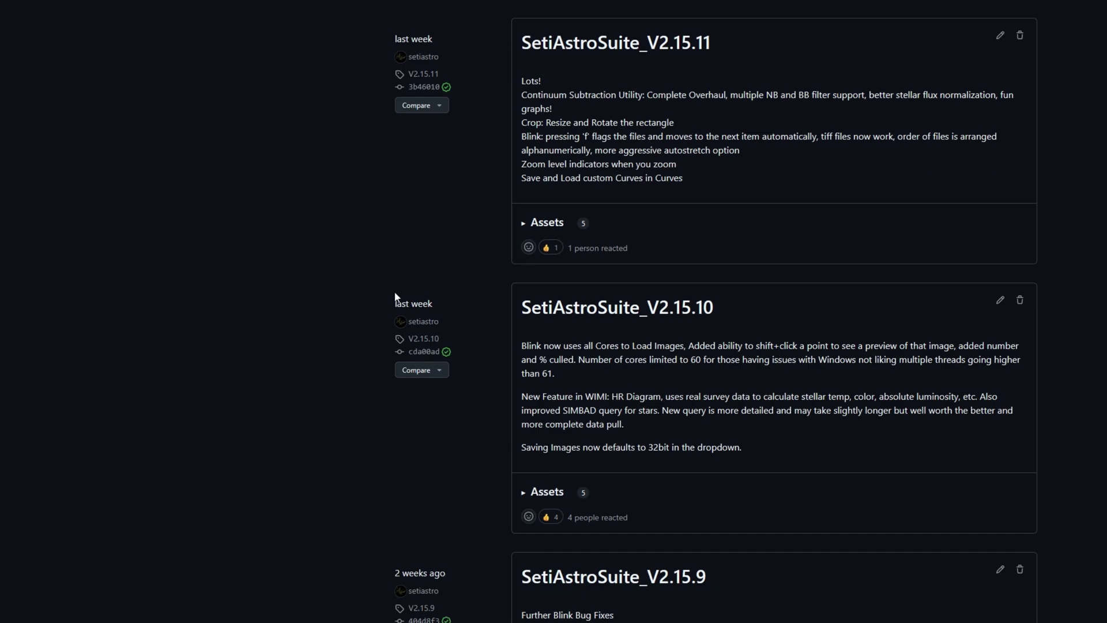
scroll(398, 303, "up", 15)
scroll(399, 305, "up", 2)
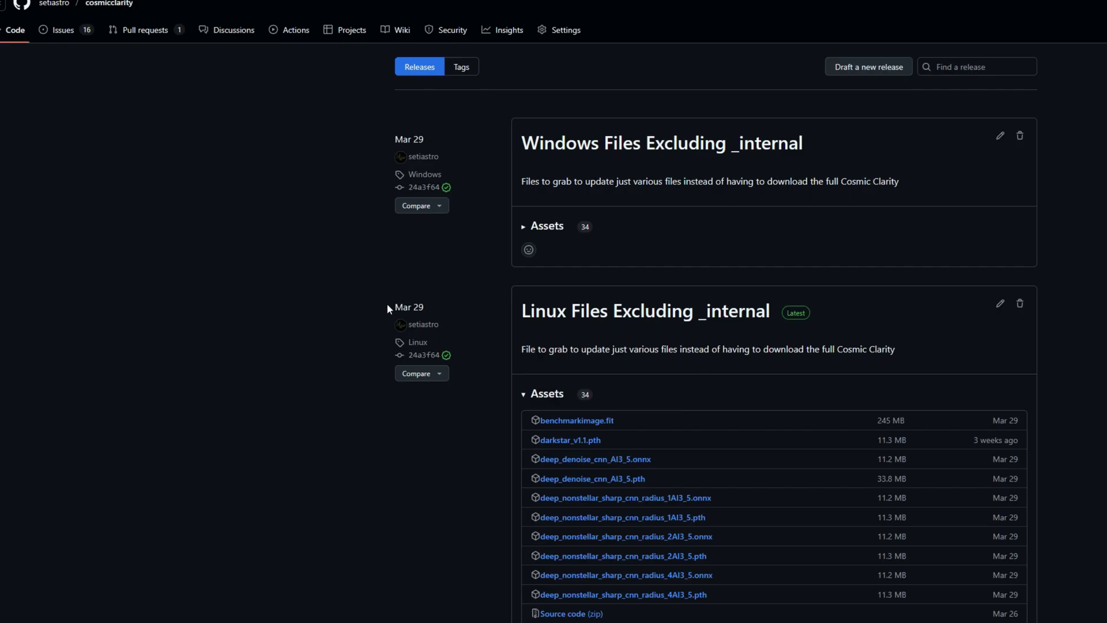
Step: Expand the Windows release's Assets list of update files
left_click(526, 228)
scroll(650, 280, "down", 4)
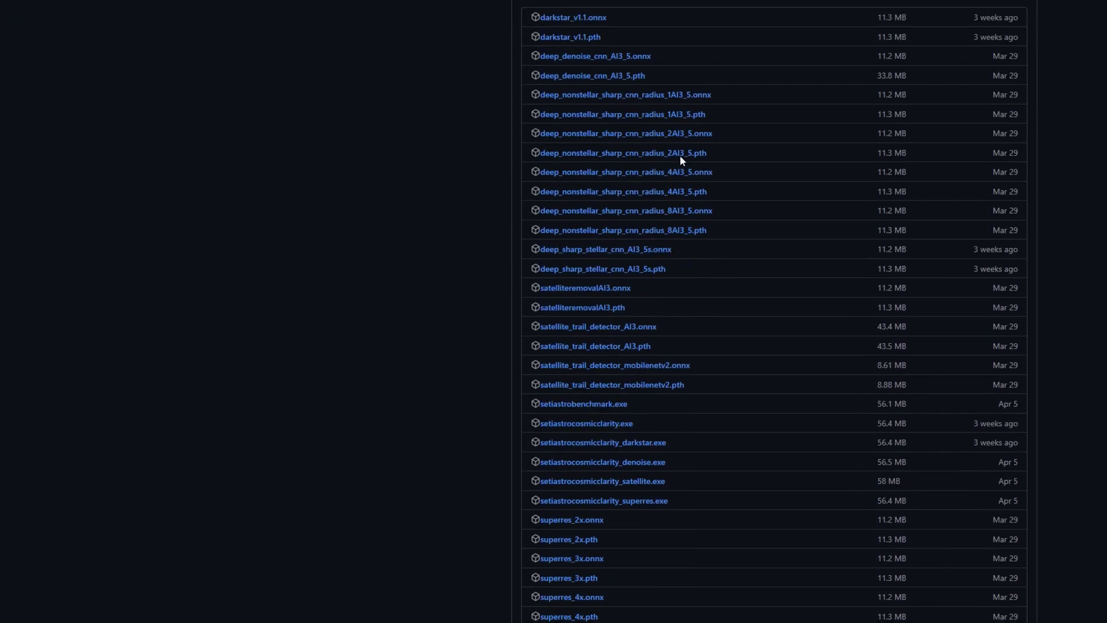
scroll(638, 536, "down", 1)
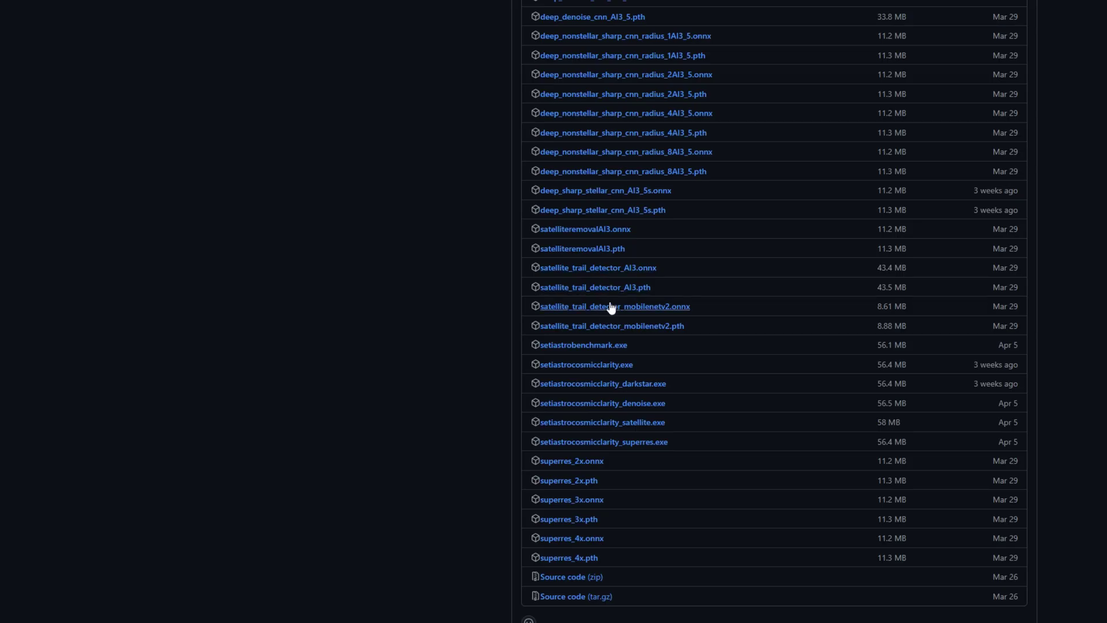
scroll(605, 316, "down", 9)
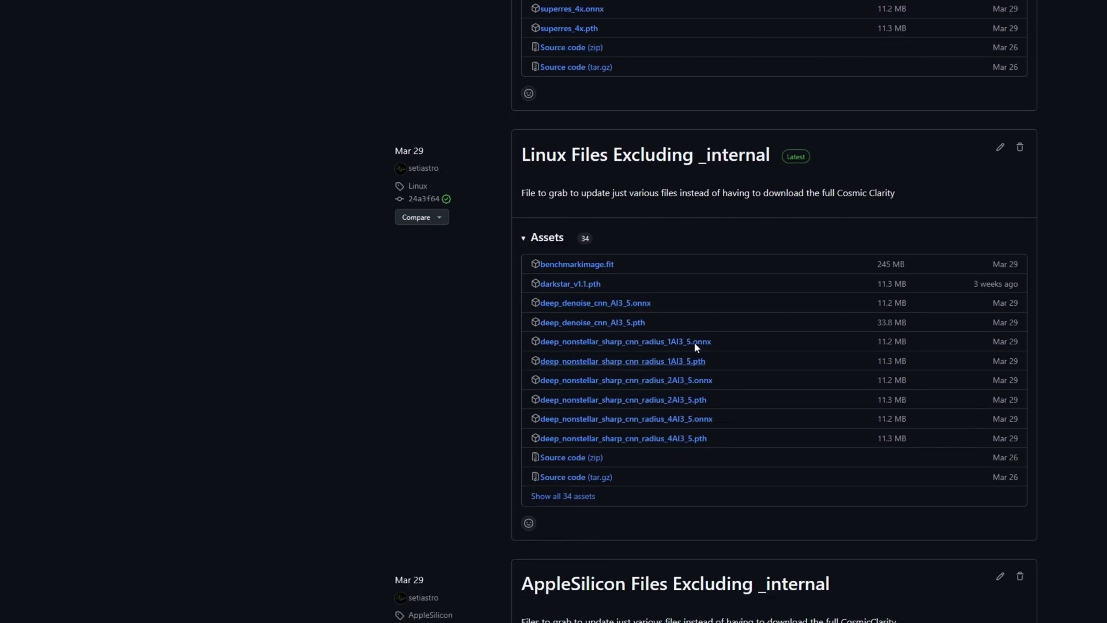
scroll(622, 429, "down", 4)
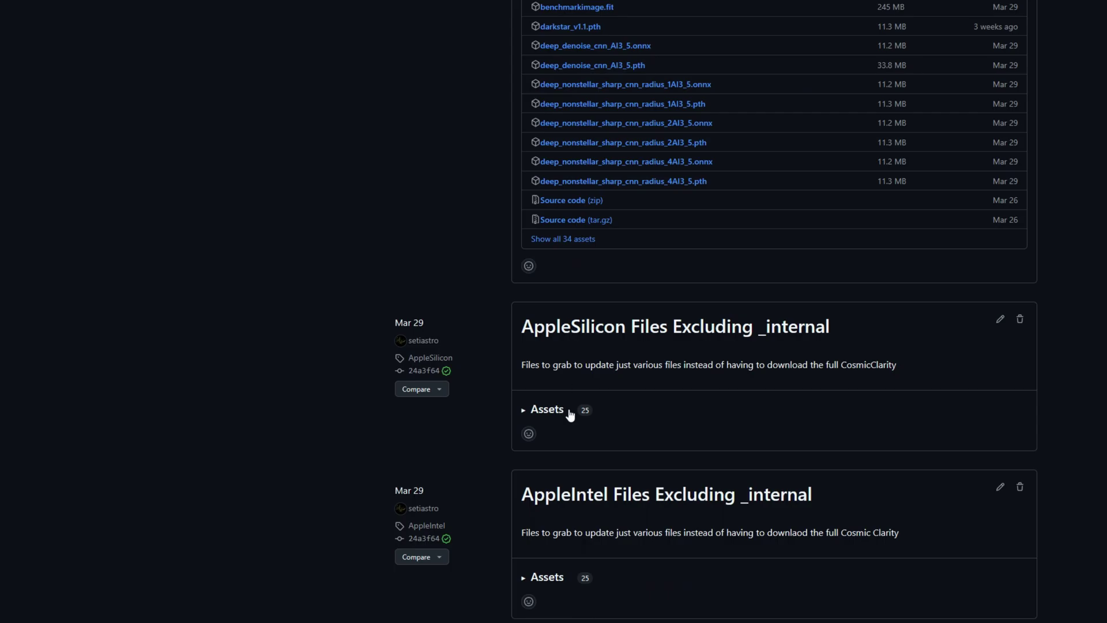
scroll(588, 513, "up", 4)
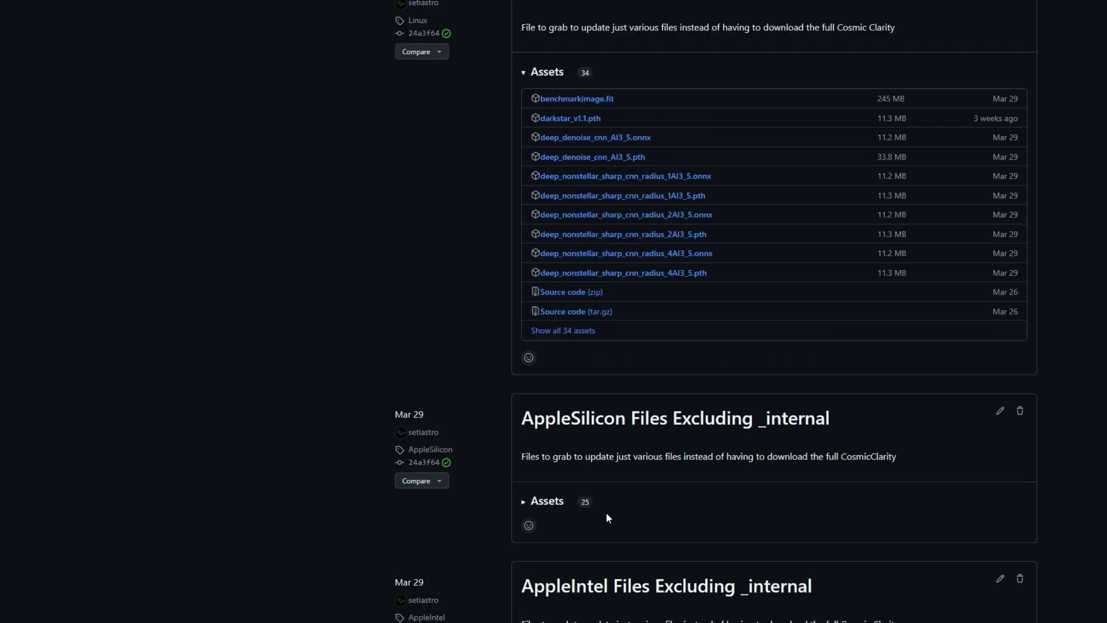
Step: Show all 34 assets of the Linux Files Excluding _internal release
left_click(565, 473)
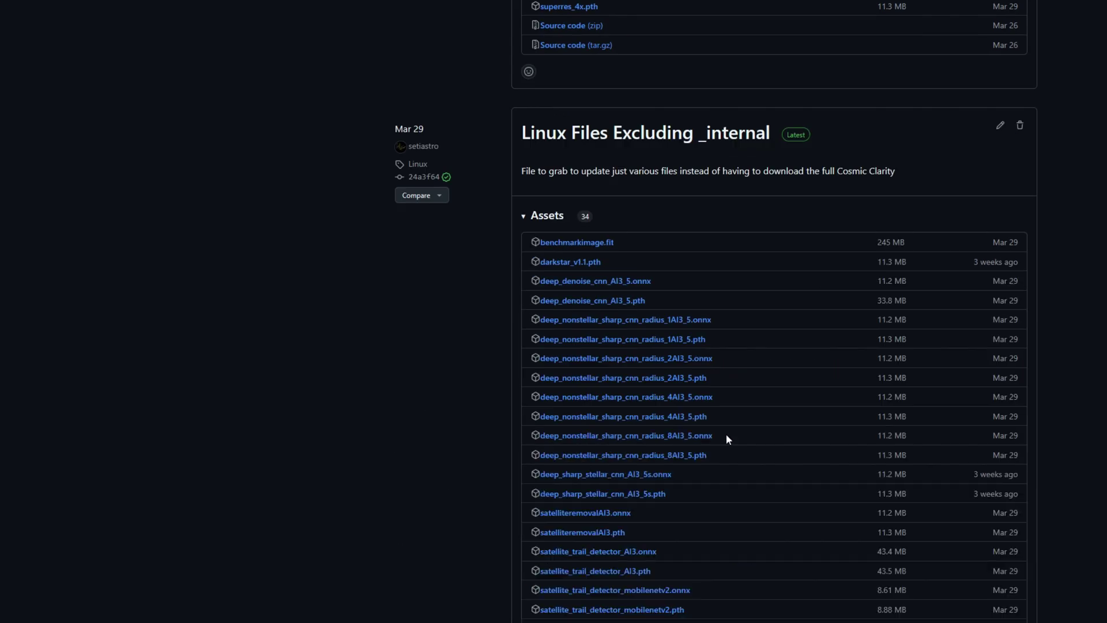
scroll(725, 433, "down", 3)
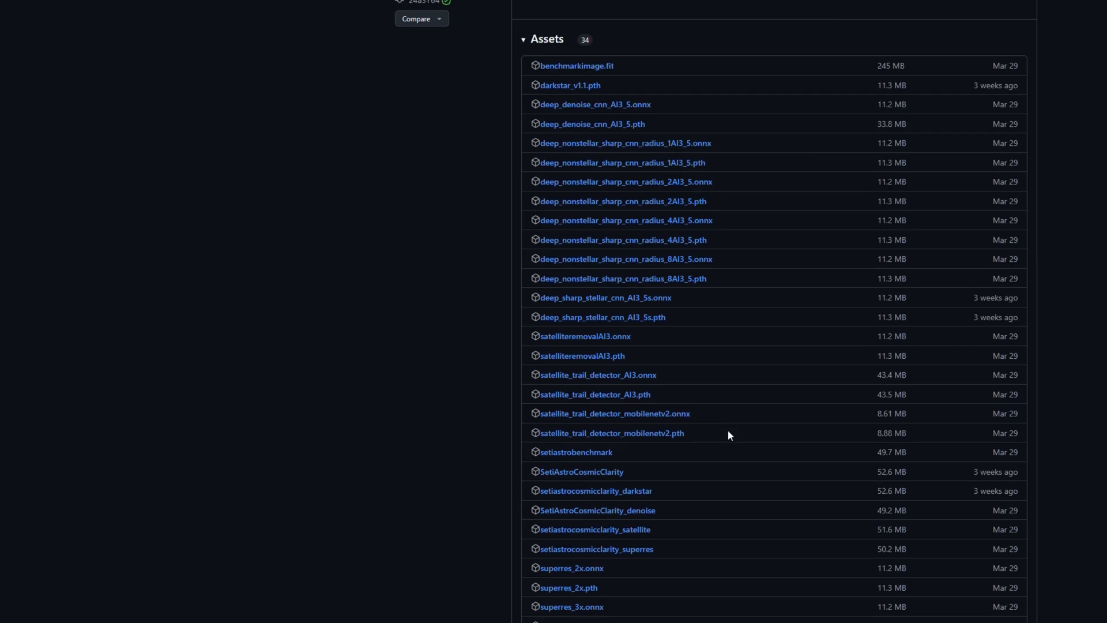
scroll(727, 434, "down", 1)
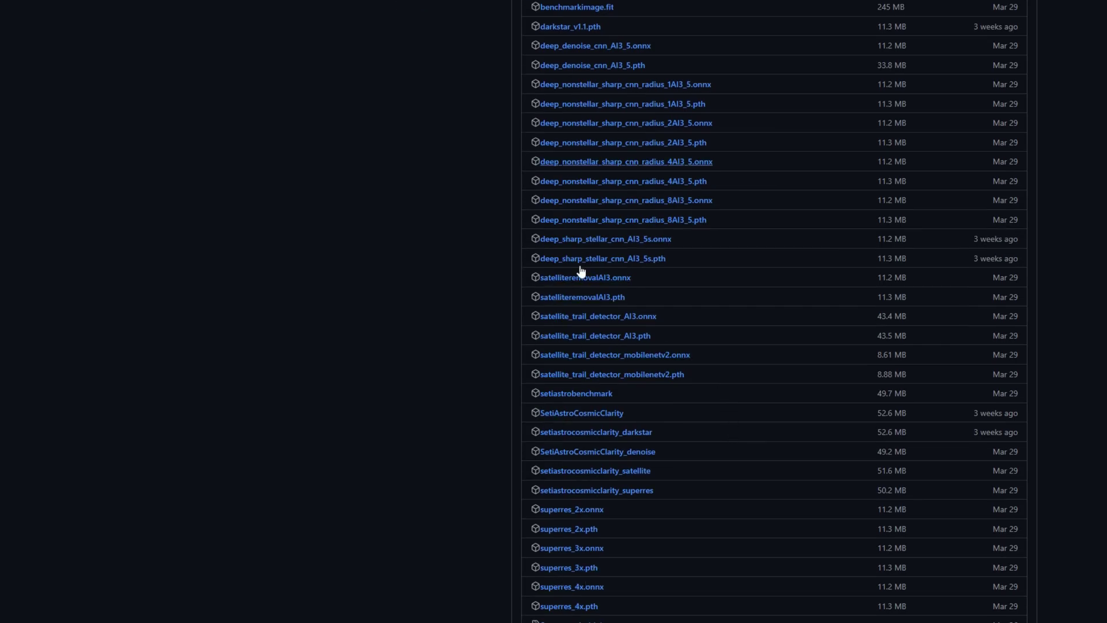
scroll(628, 249, "up", 2)
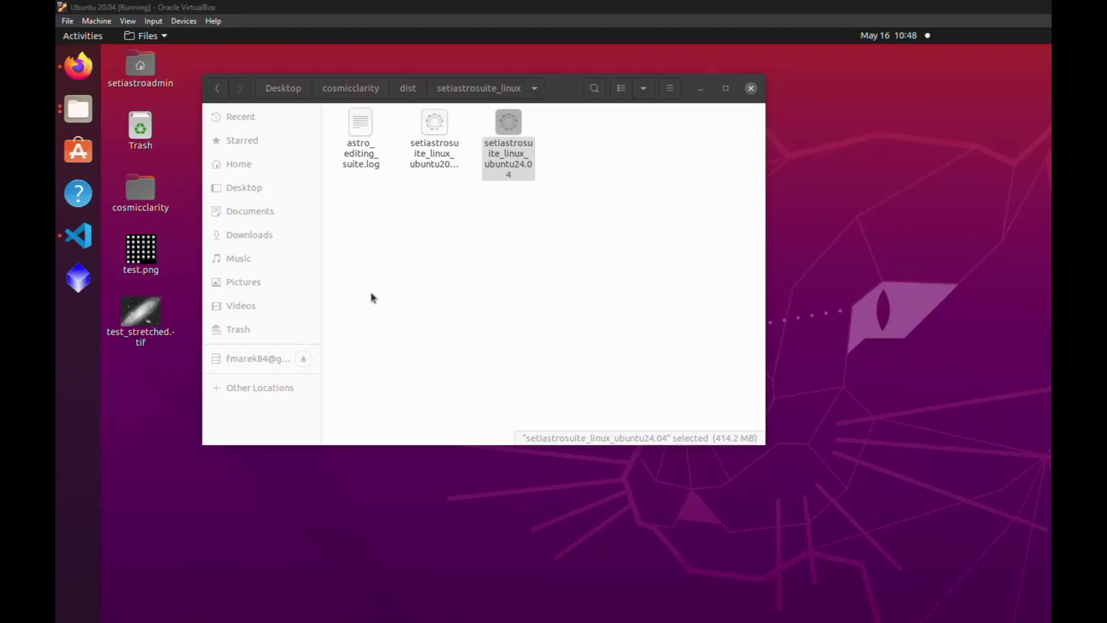
Step: Open a terminal in setiastrosuite_linux and run ./setiastrosuite_linux_ubuntu20.04
right_click(371, 296)
left_click(438, 371)
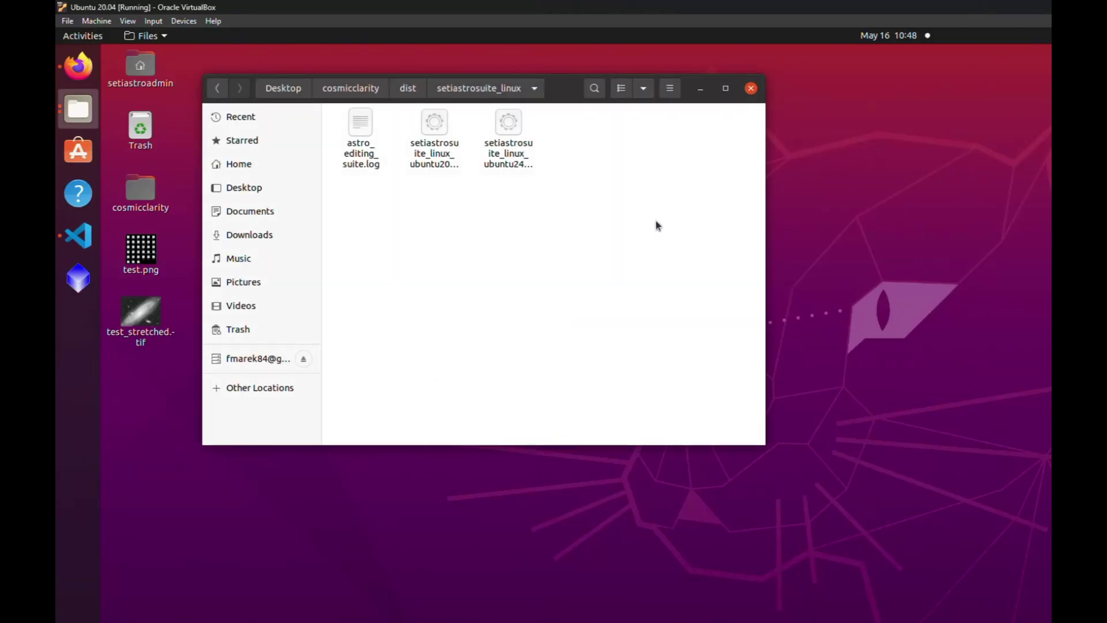
left_click_drag(404, 459, 330, 207)
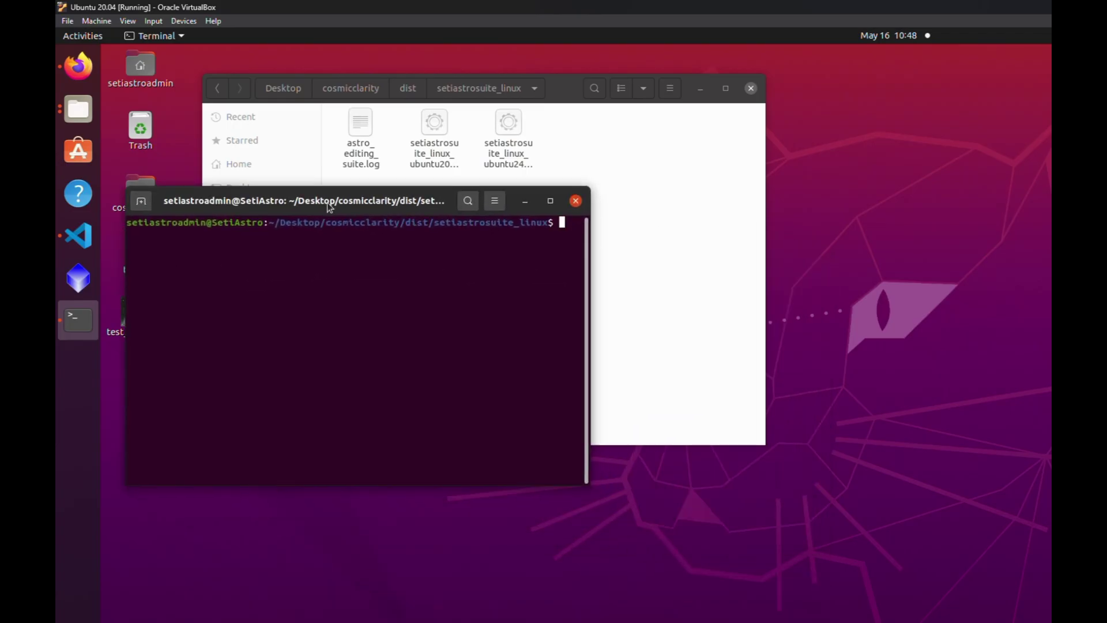
type("./setiastrosuite_linux_ubuntu20")
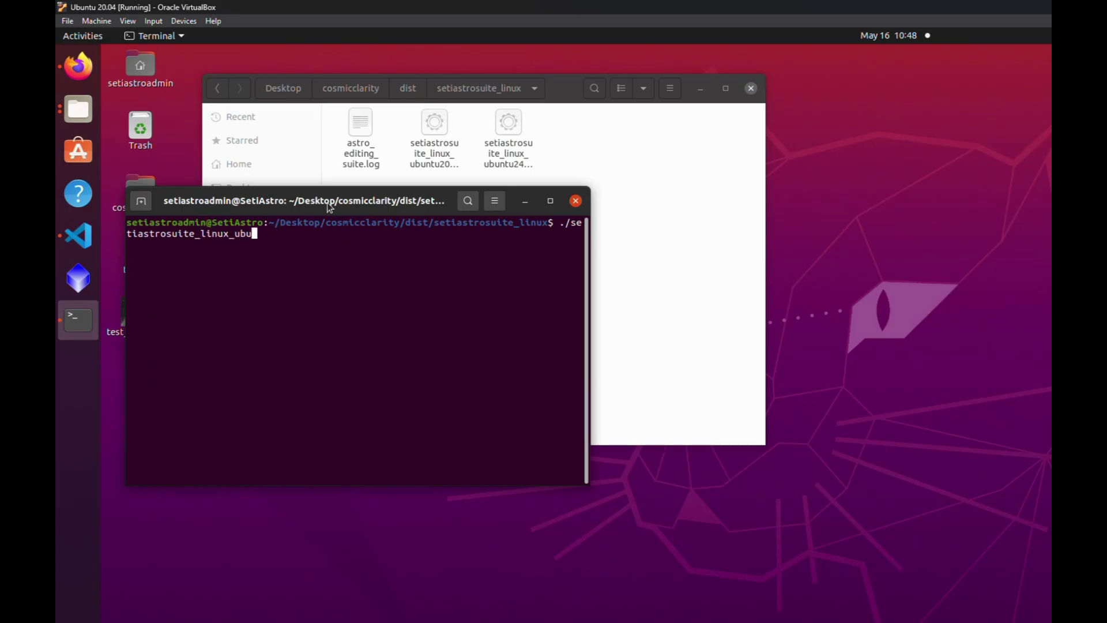
type(".04")
key("Return")
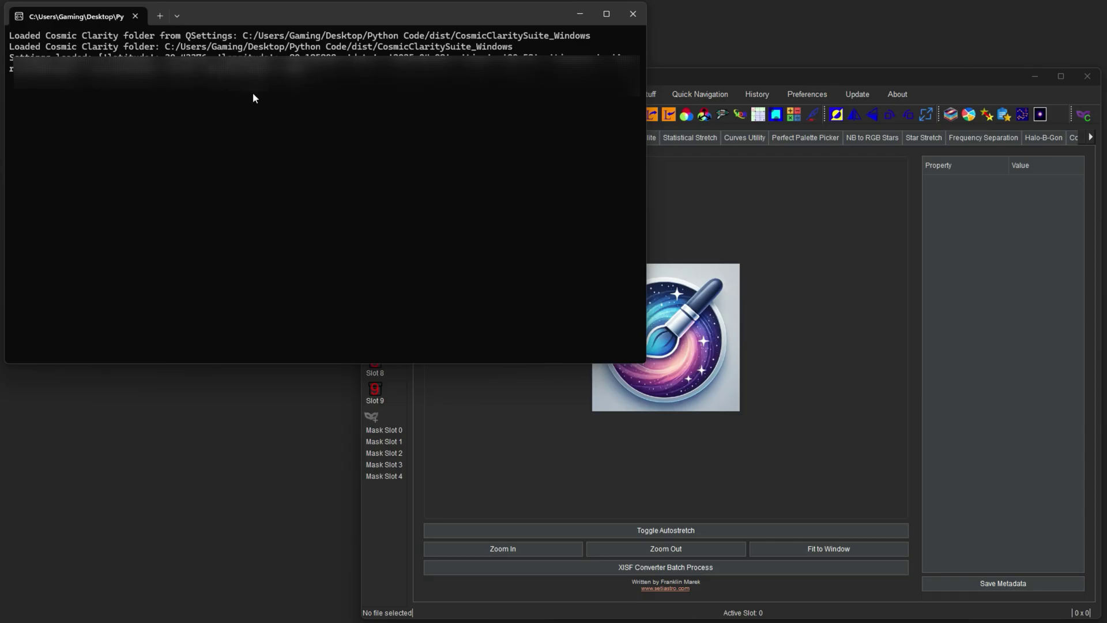
Step: Minimize the status console beside the Windows Seti Astro's Suite window
left_click(579, 14)
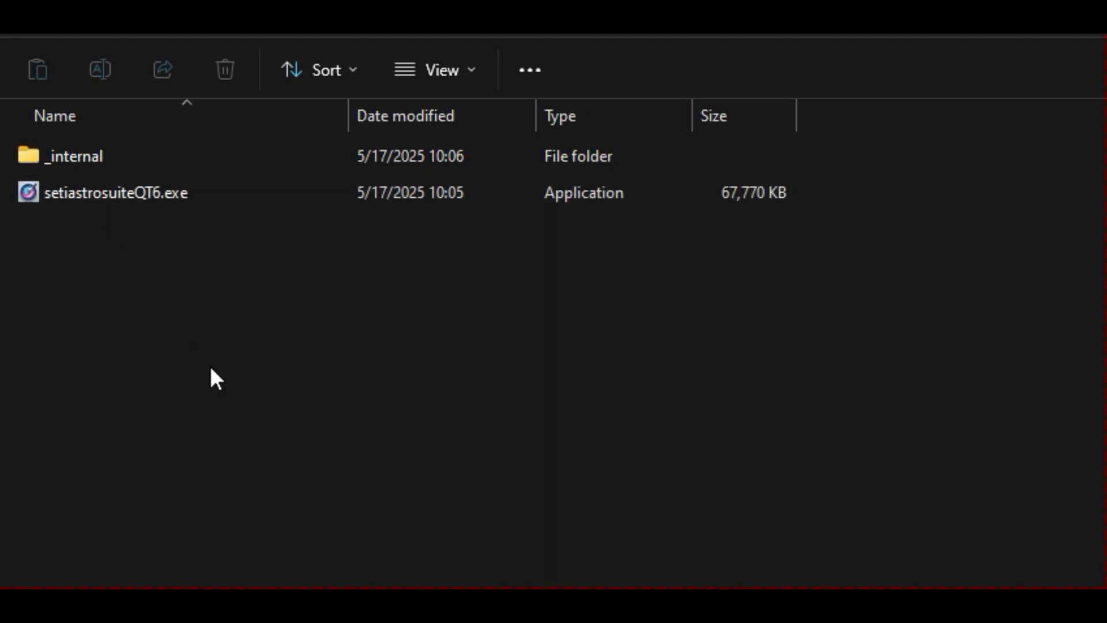
Step: Select setiastrosuiteQT6.exe inside the setiastrosuiteQT6 folder
left_click(116, 191)
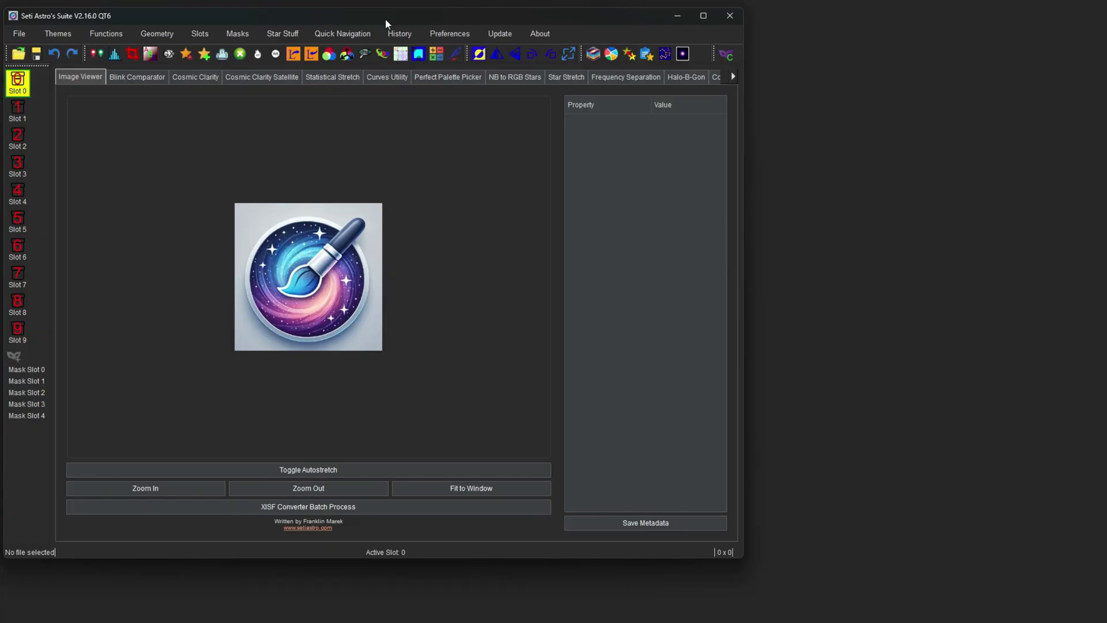
Step: Enlarge the suite window to full screen and re-dock the mask toolbar into the main tool row
left_click_drag(385, 18, 385, 12)
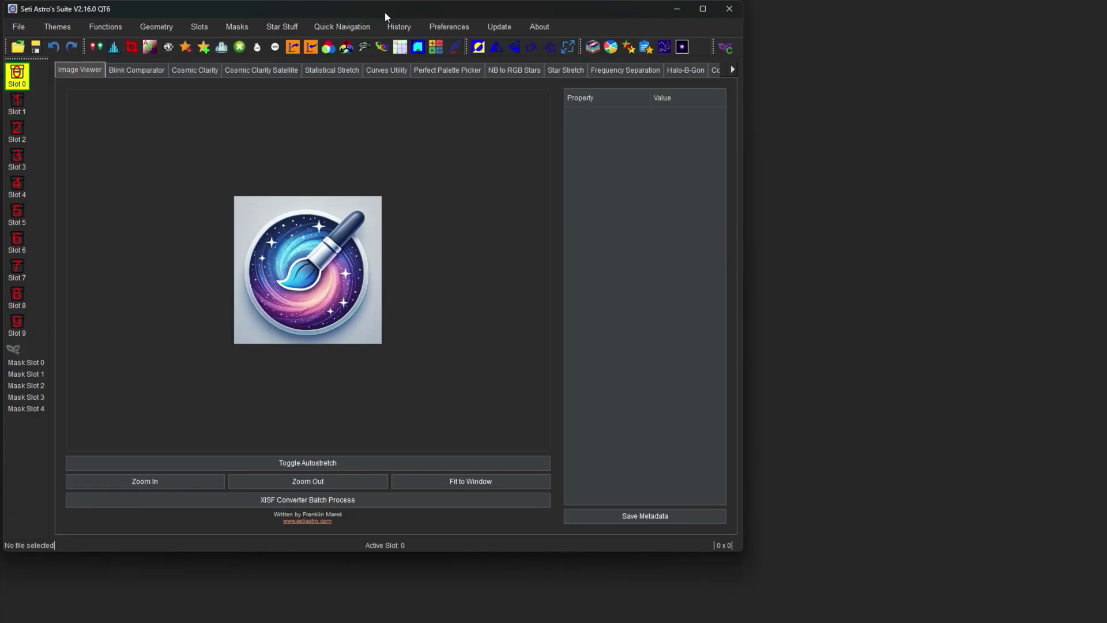
left_click_drag(740, 550, 1099, 617)
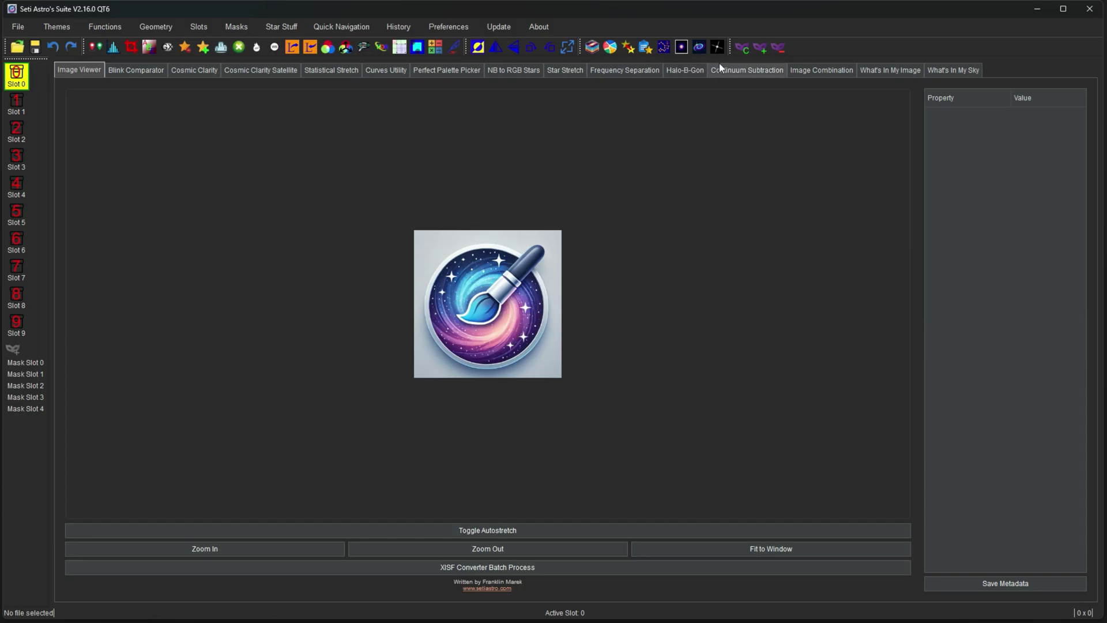
left_click_drag(732, 40, 1093, 115)
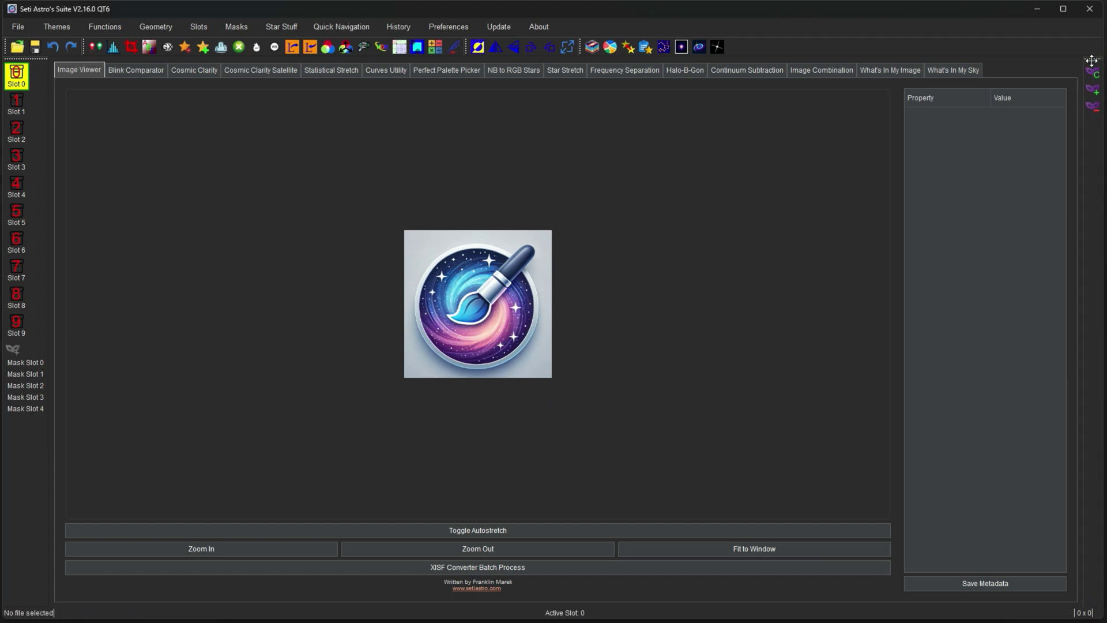
left_click_drag(1091, 60, 73, 281)
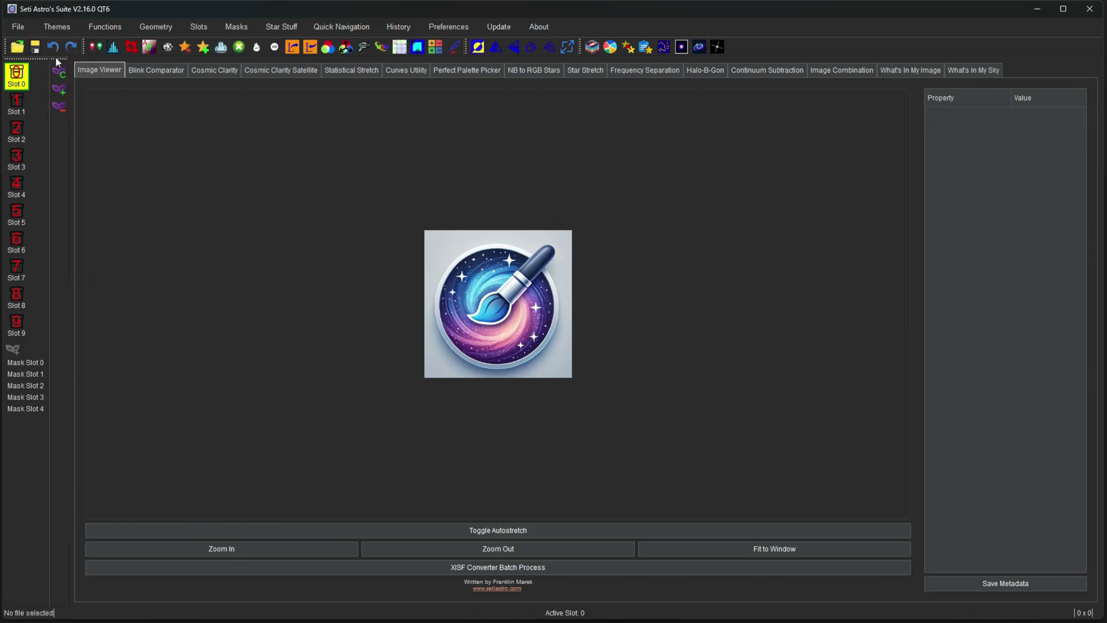
left_click_drag(58, 59, 787, 43)
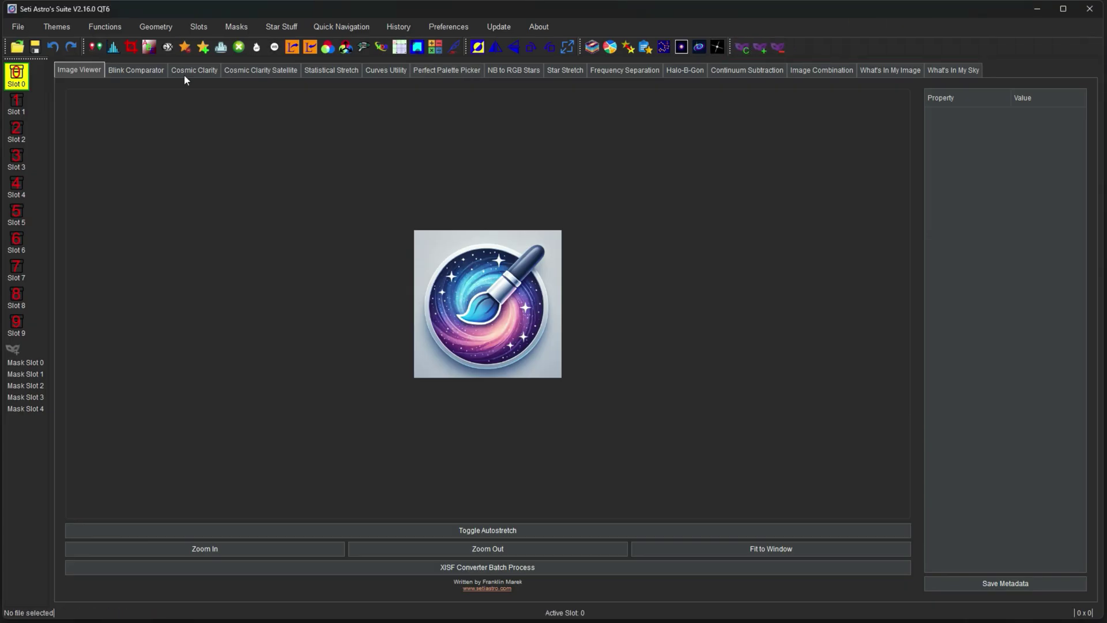
Step: Browse the File, Themes, Functions, Geometry, Masks, Preferences, Update and About menus, ending on File
left_click(23, 30)
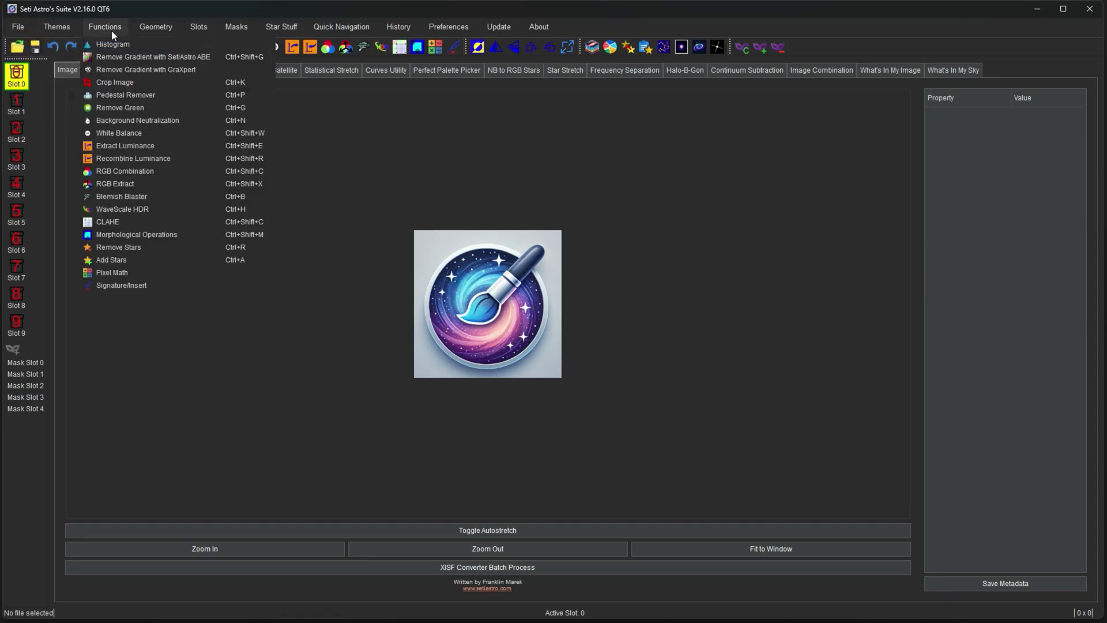
mouse_move(175, 28)
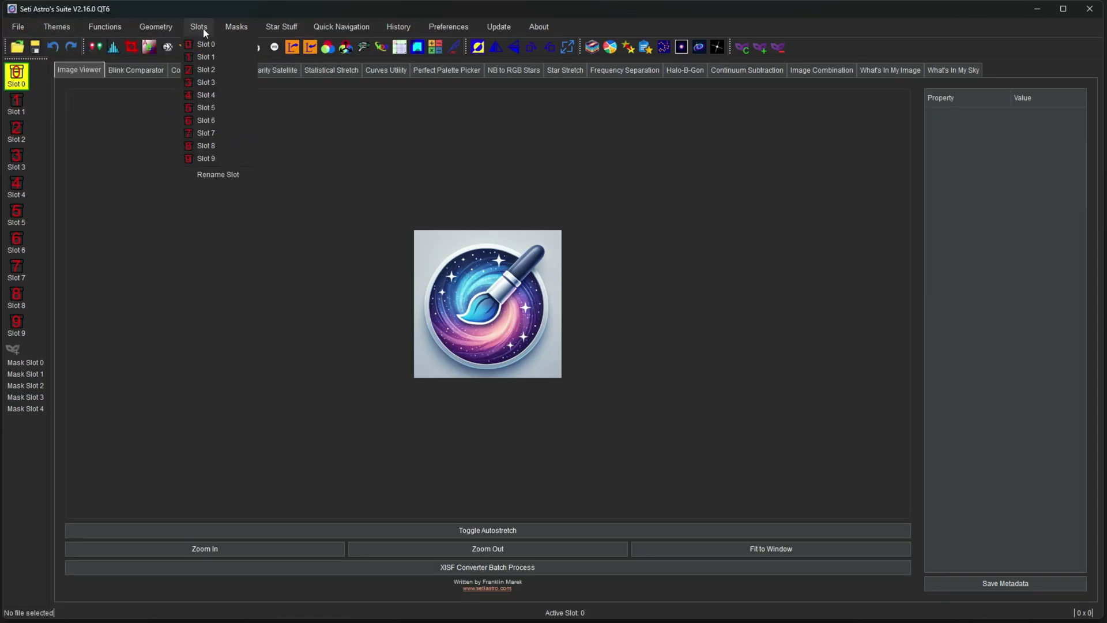
mouse_move(237, 30)
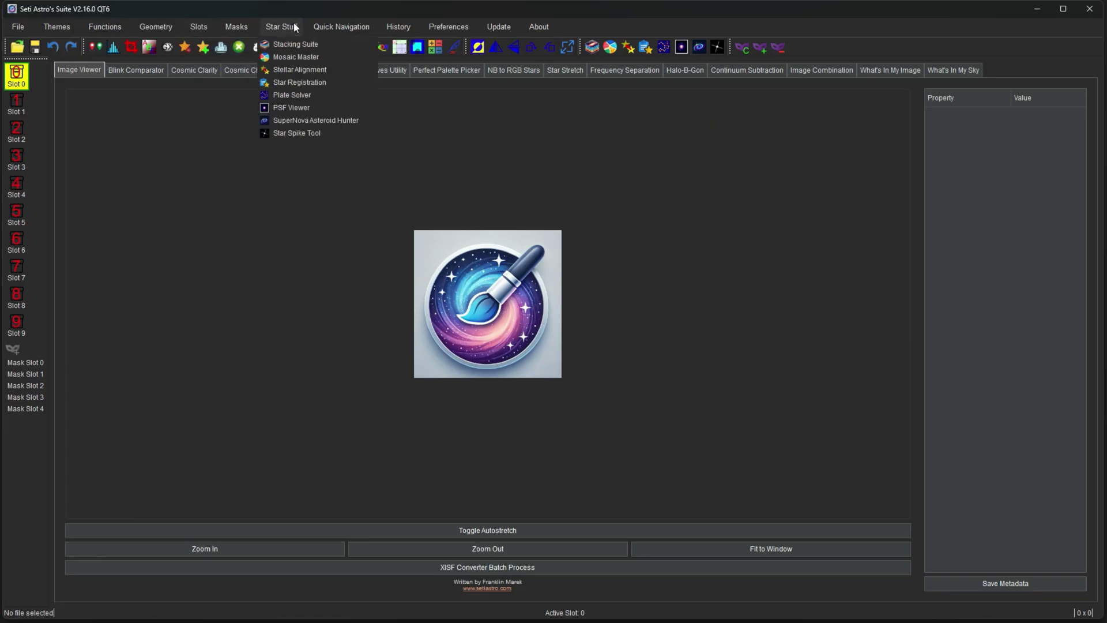
mouse_move(335, 29)
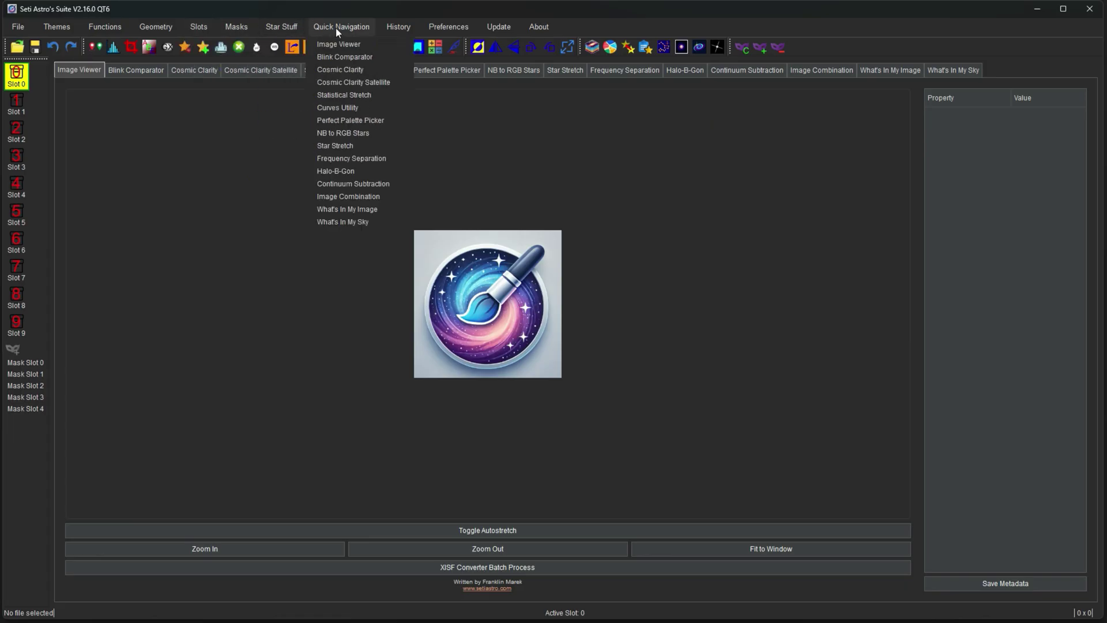
mouse_move(441, 29)
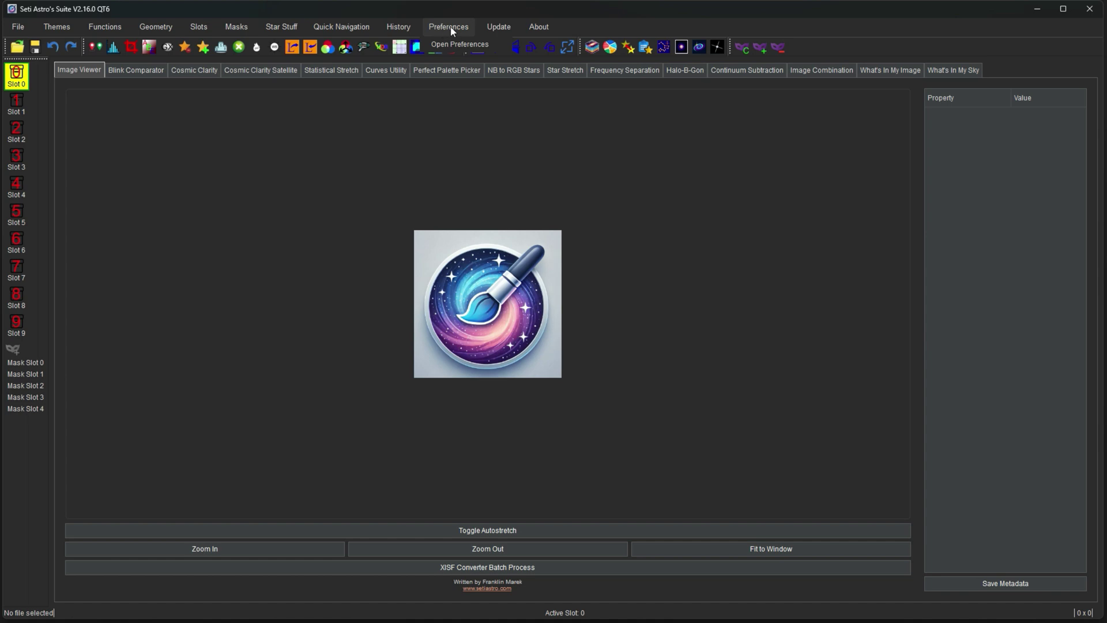
mouse_move(491, 31)
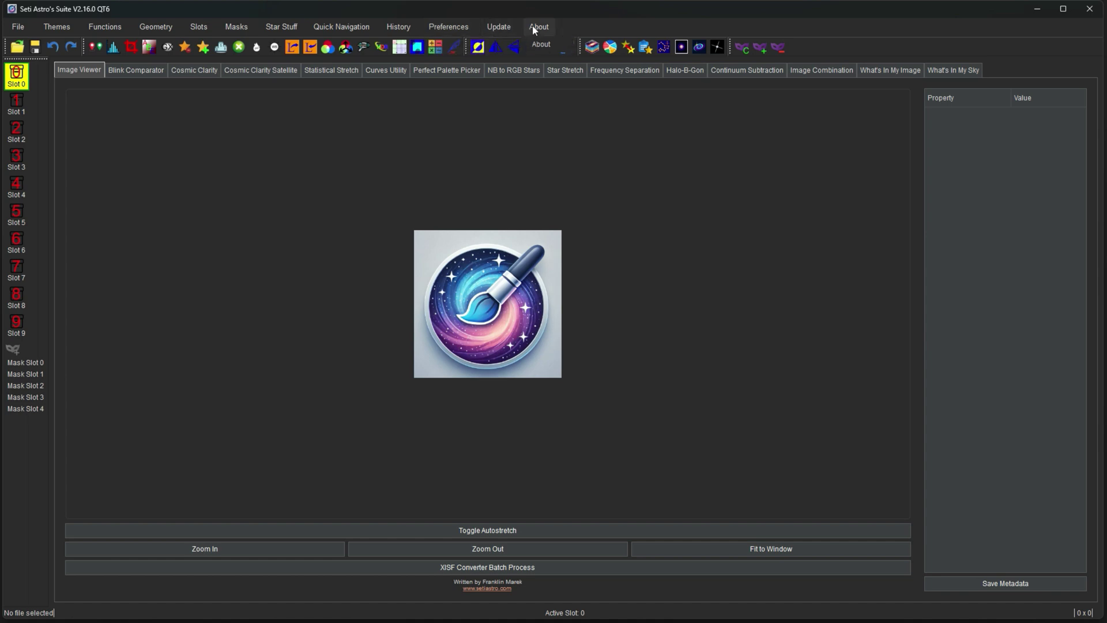
mouse_move(29, 22)
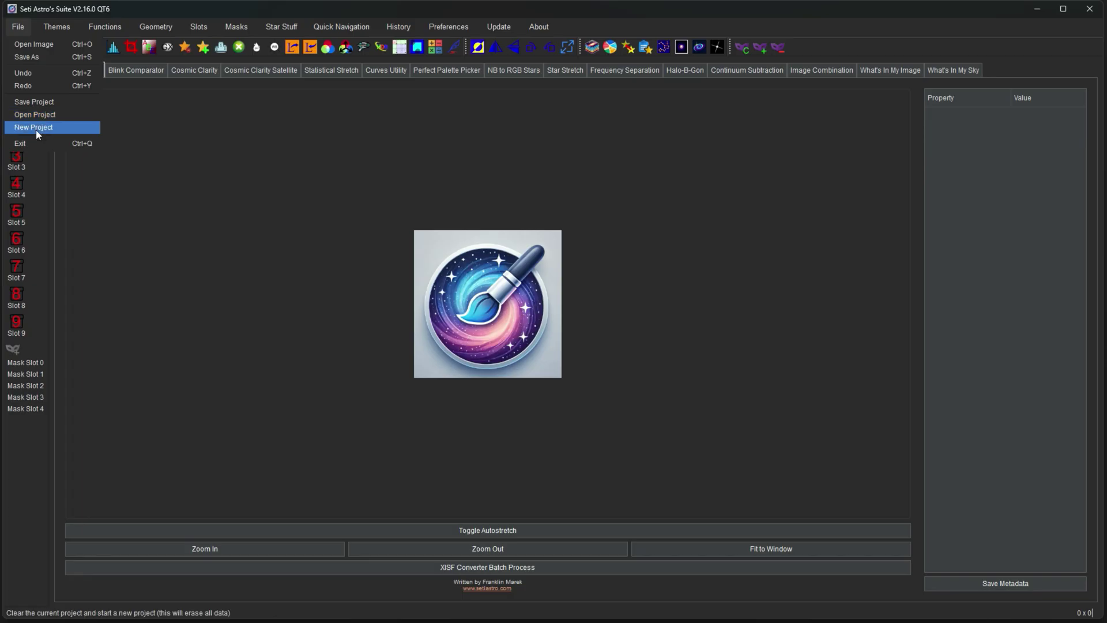
Step: Start File > Open Image twice, cancelling each time so no image loads
left_click(35, 48)
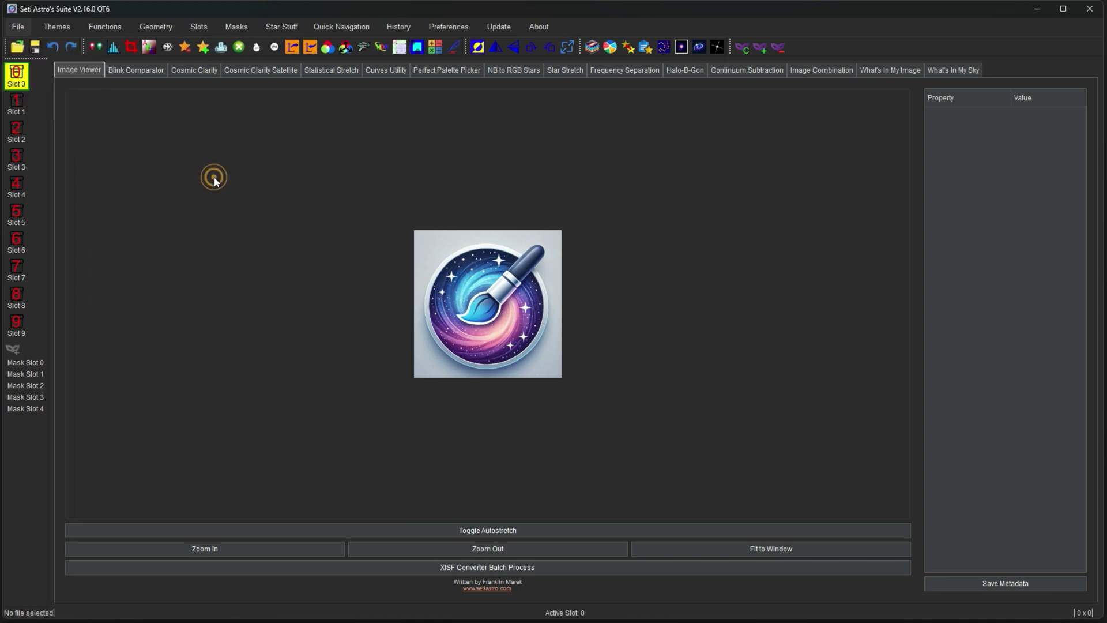
left_click(19, 27)
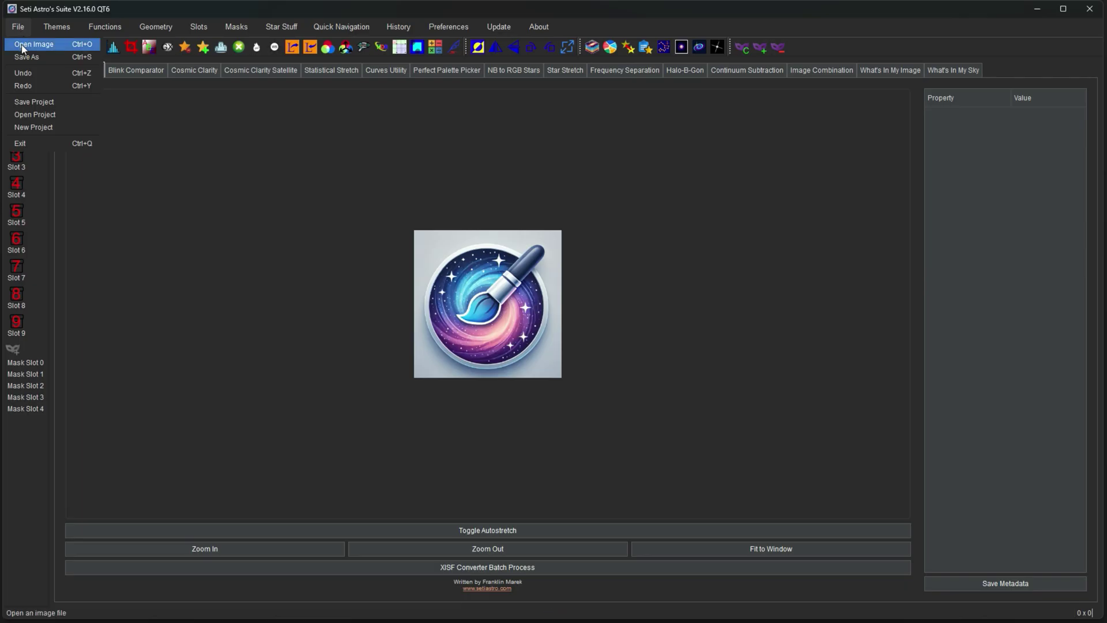
left_click(22, 44)
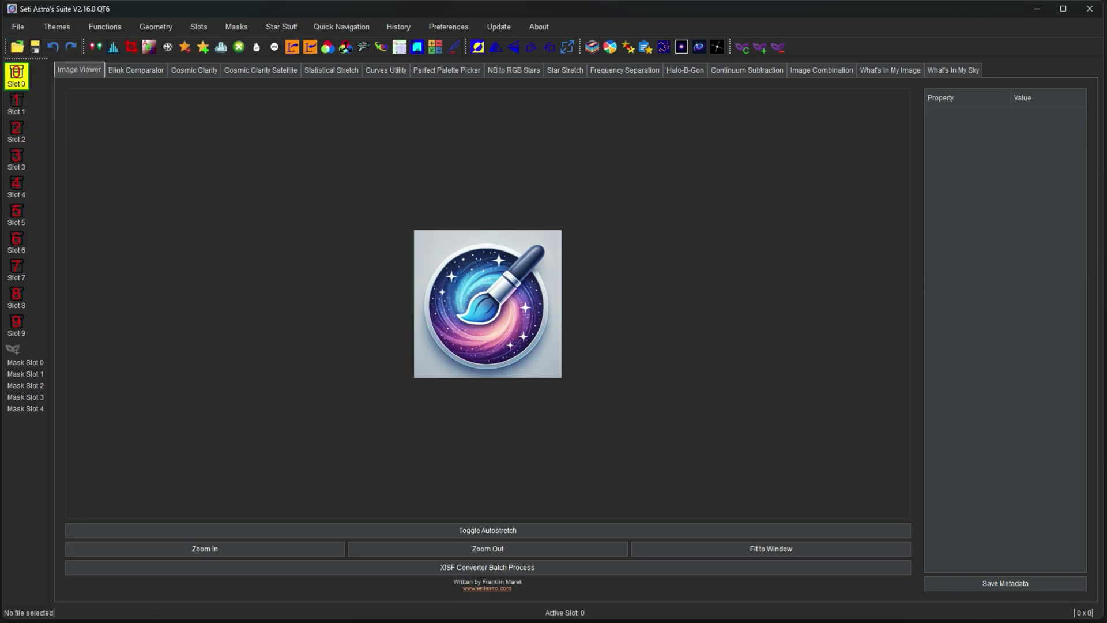
Step: Drag andromedatry.png from the Python Code folder into the viewer, then put Explorer away
left_click(819, 153)
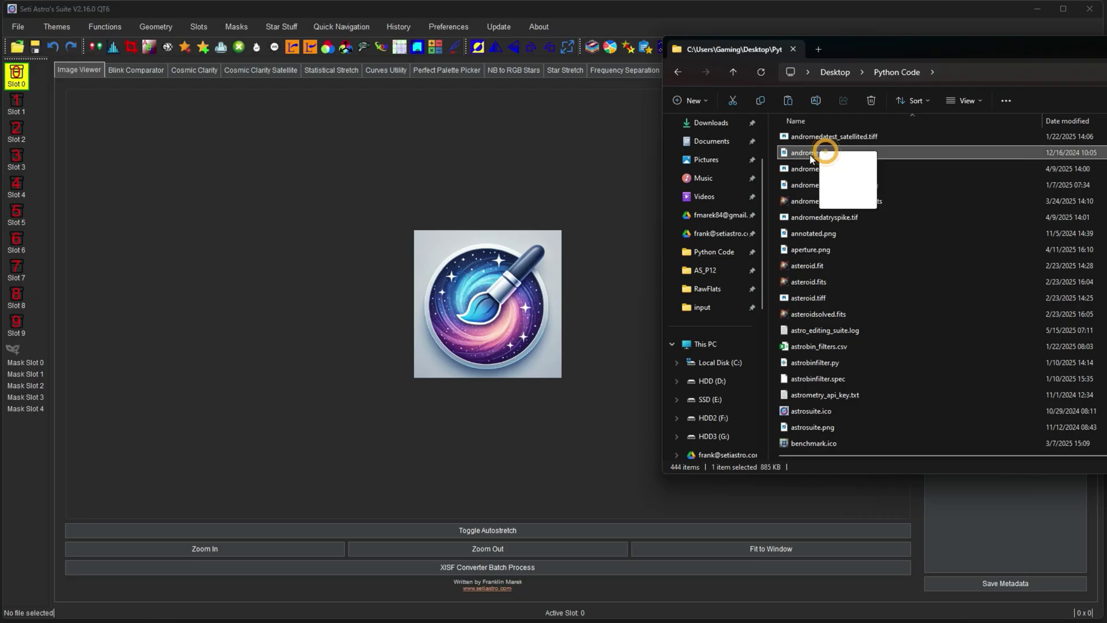
left_click_drag(811, 159, 426, 306)
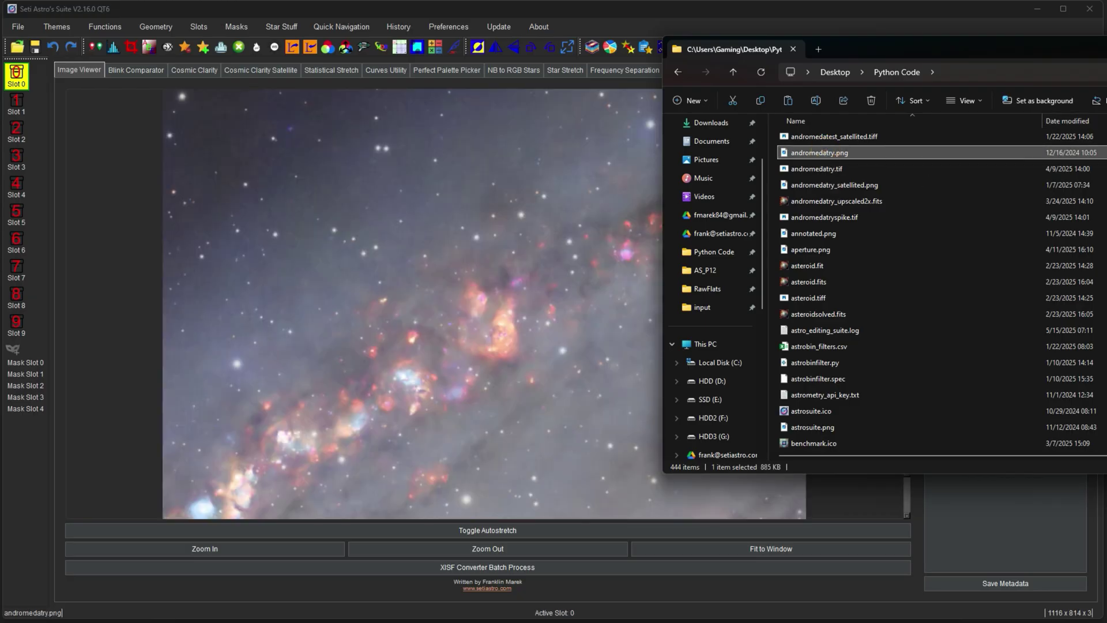
key("alt+Tab")
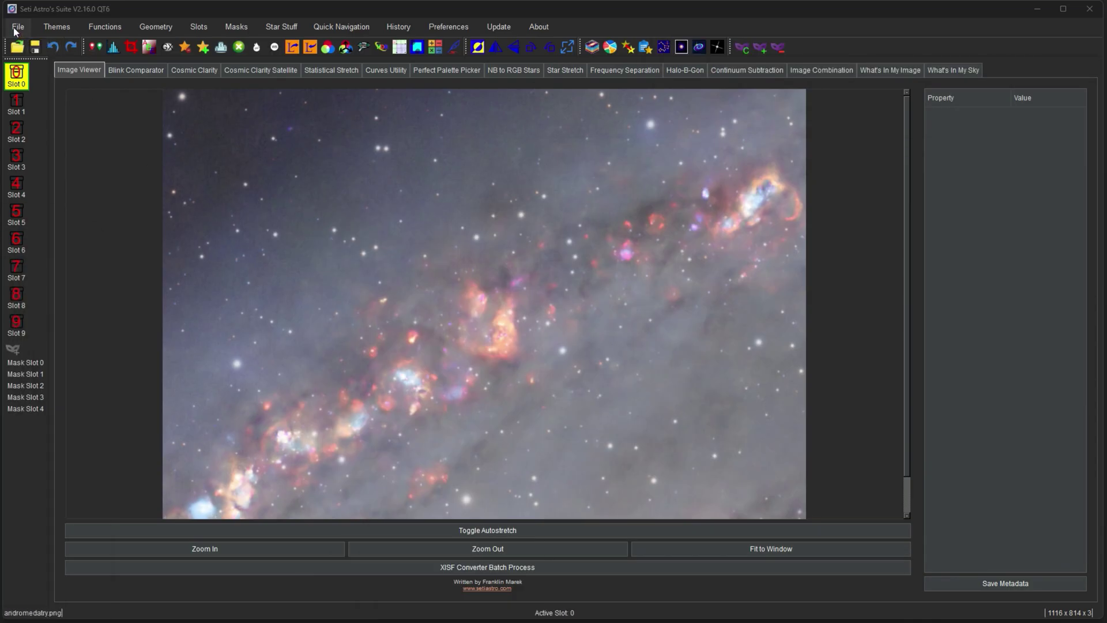
left_click(57, 27)
Step: Open andromedatest.tiff and aperture.png together via File > Open Image
left_click(29, 44)
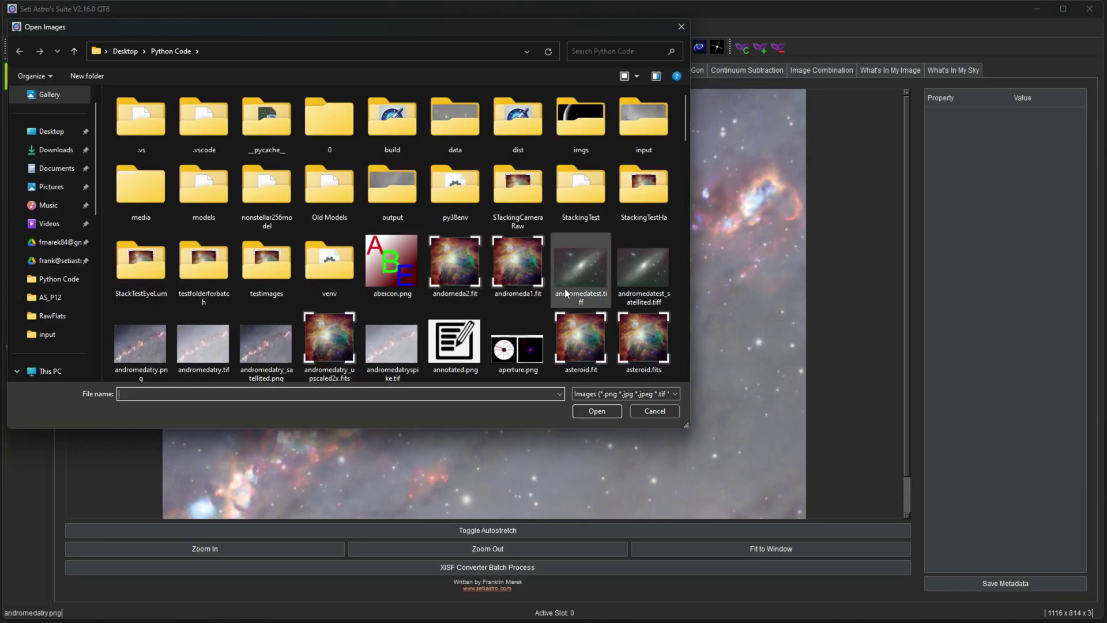
left_click(568, 283)
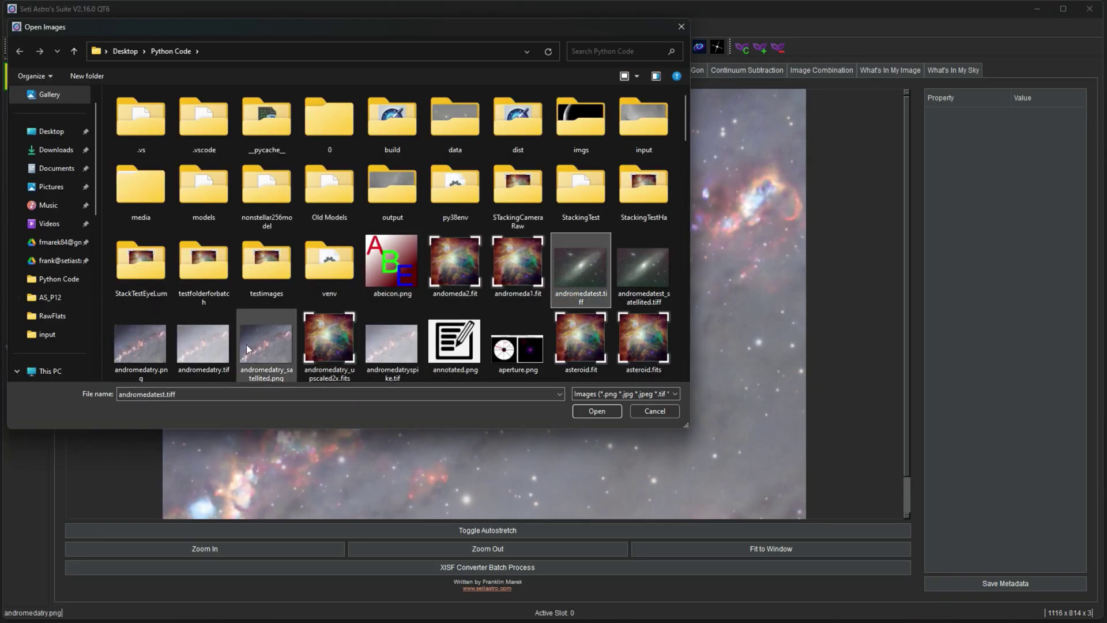
left_click(518, 346, "ctrl")
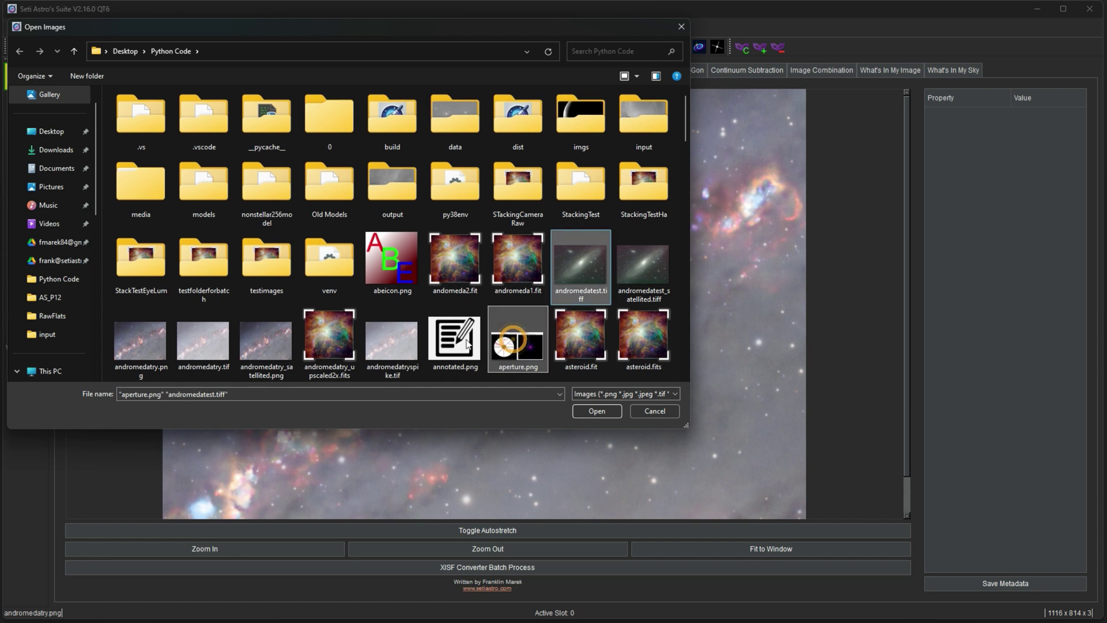
left_click(596, 410)
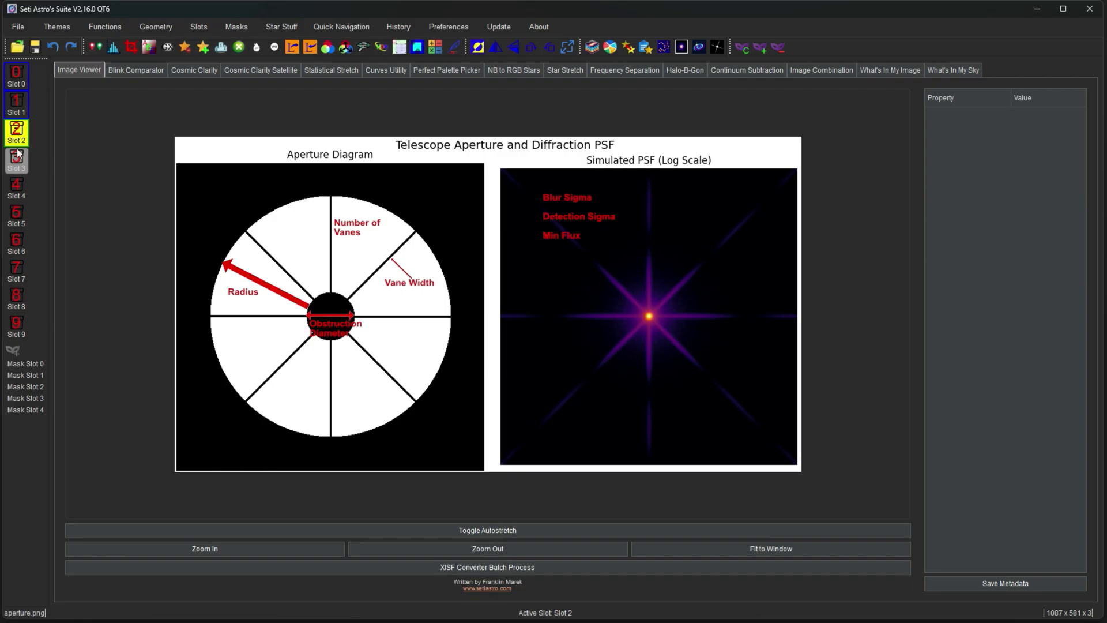
Step: Compare the slots by viewing Slot 1, Slot 0, Slot 1, then aperture.png in Slot 2
left_click(18, 106)
left_click(16, 75)
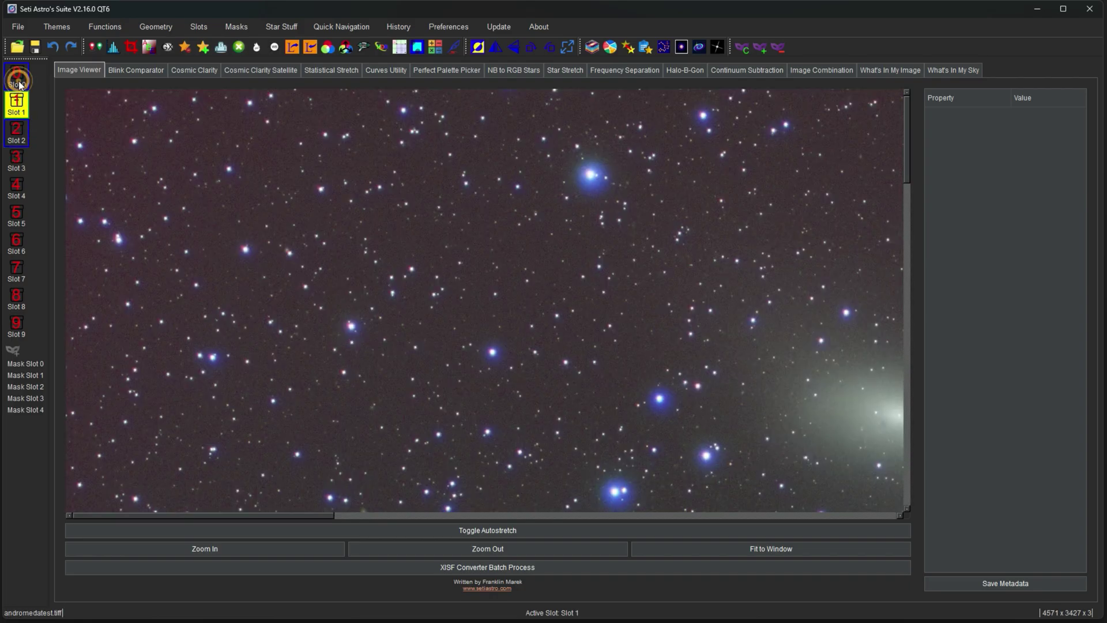
left_click(18, 103)
left_click(16, 131)
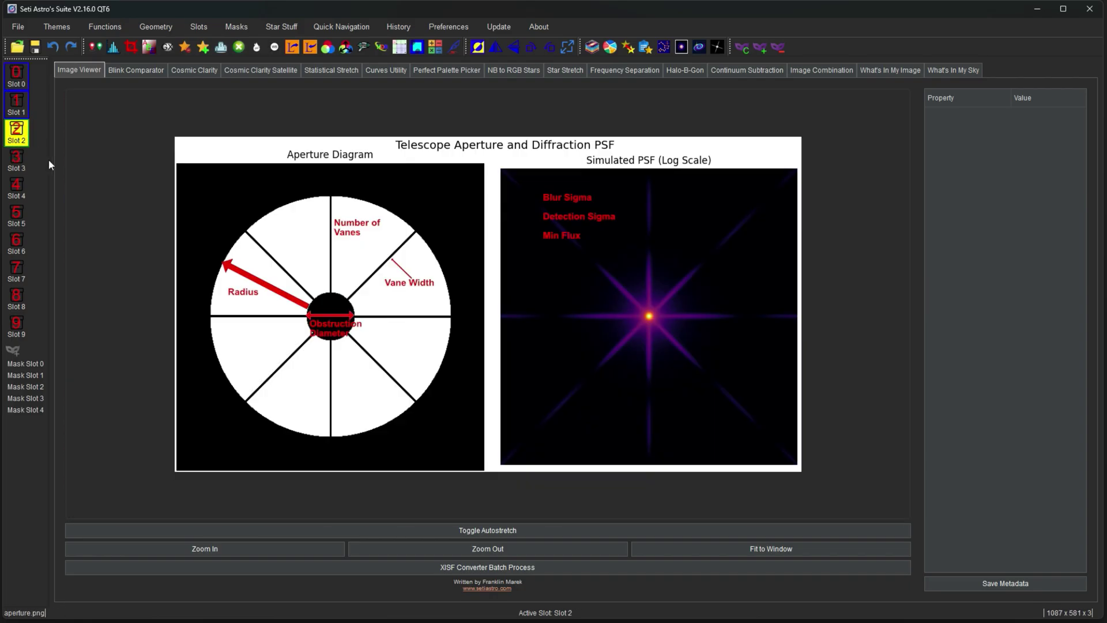
Step: Clear Slot 2 and confirm, then return to Slot 1's star field and open its options
right_click(15, 139)
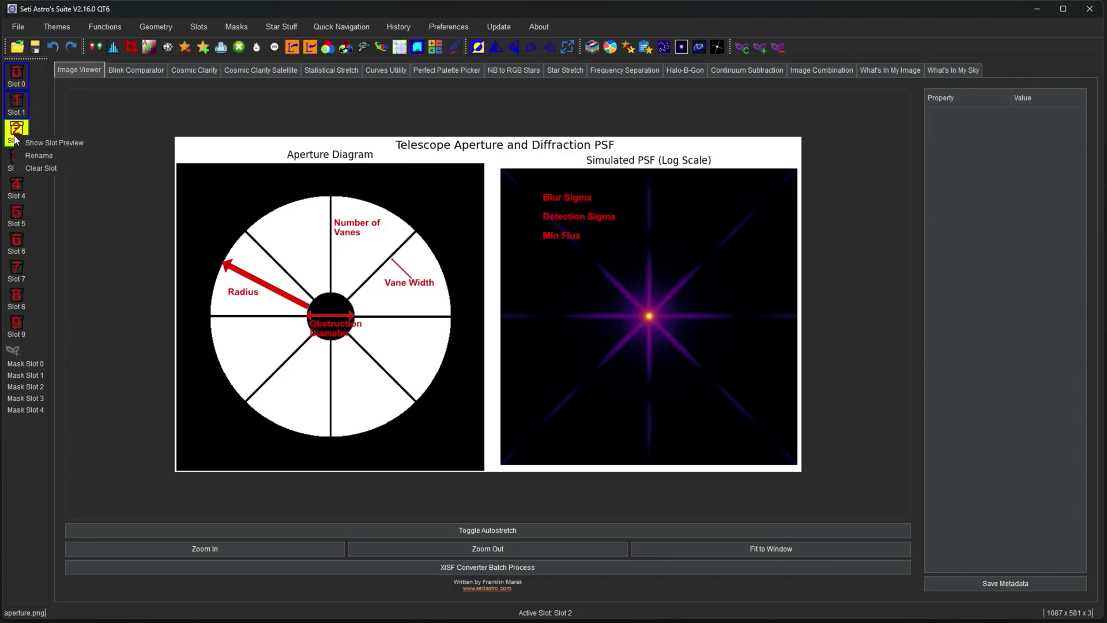
left_click(45, 168)
left_click(590, 327)
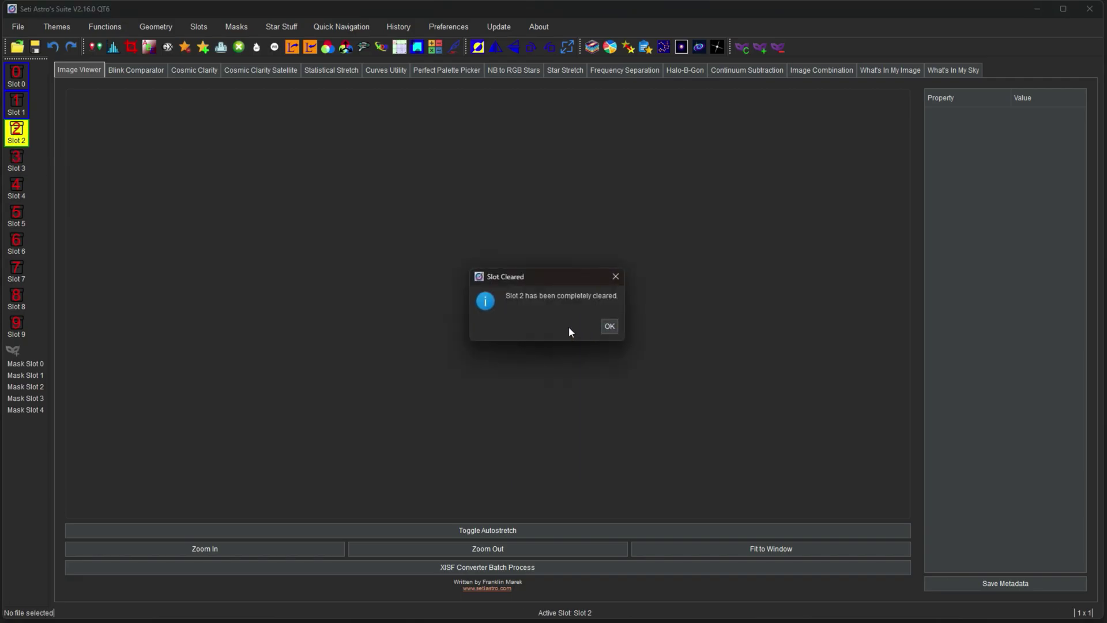
left_click(610, 327)
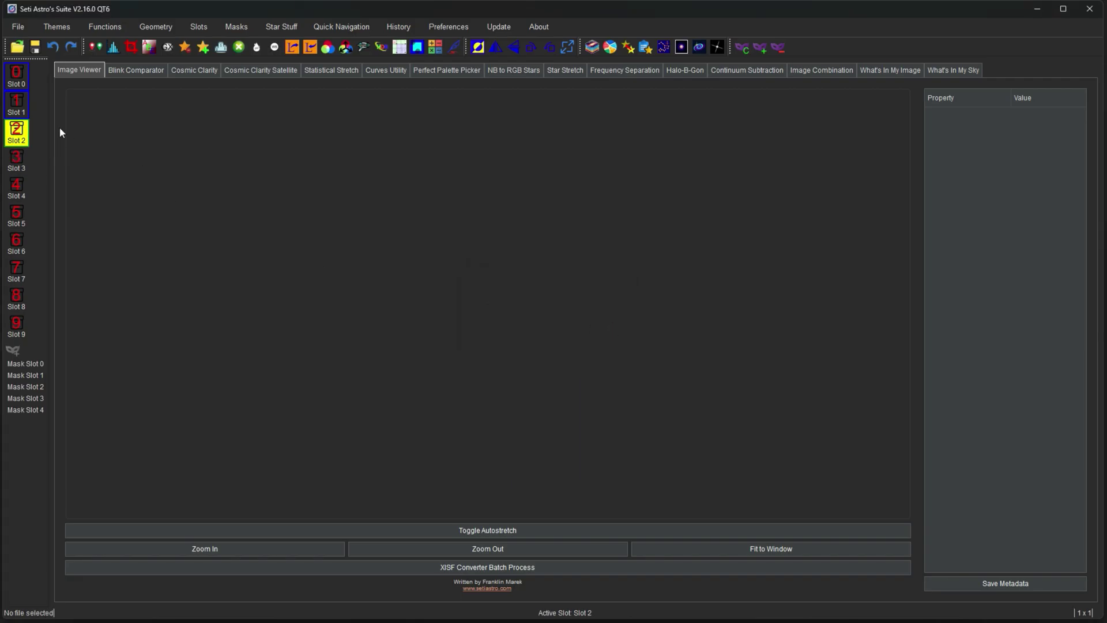
left_click(21, 104)
right_click(25, 107)
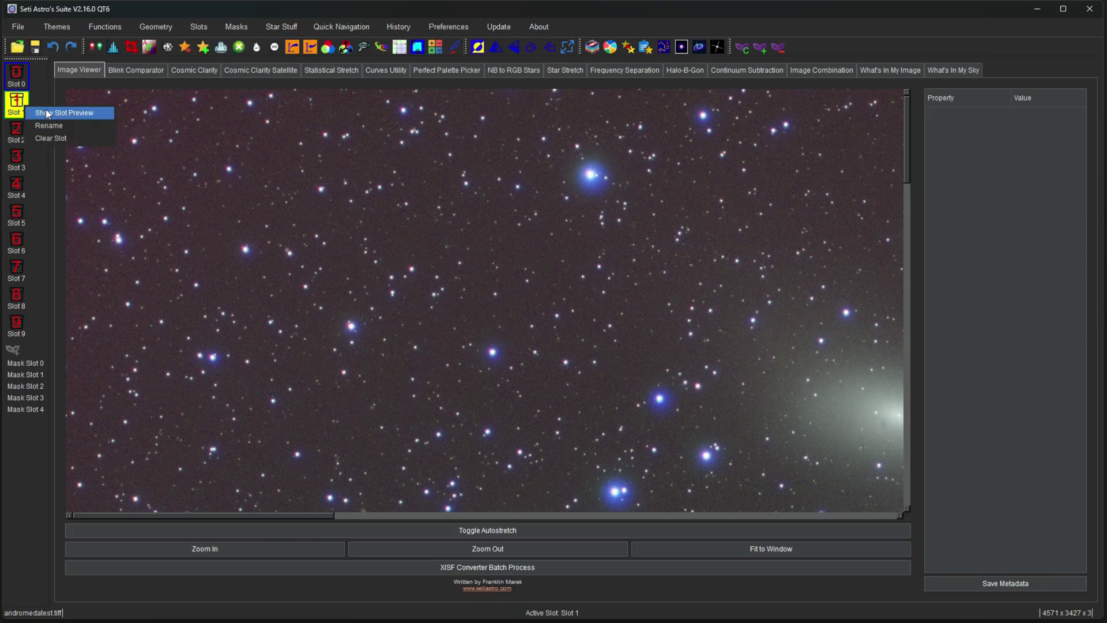
Step: Open the Slot 1 preview window, pan it, move it to the upper right, then close it
left_click(48, 115)
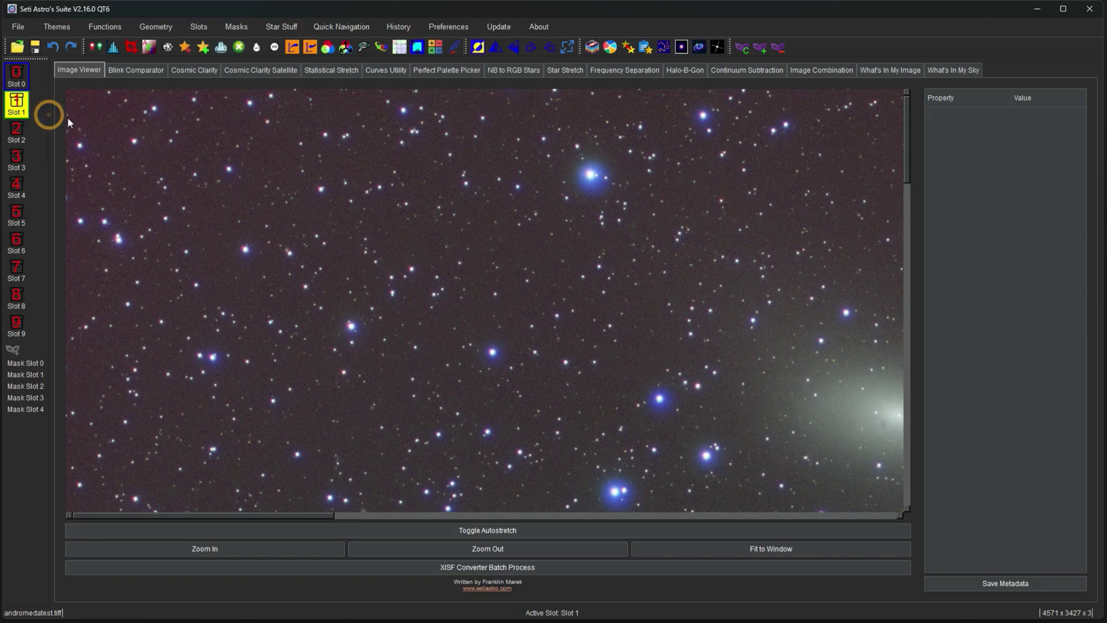
left_click_drag(641, 301, 492, 144)
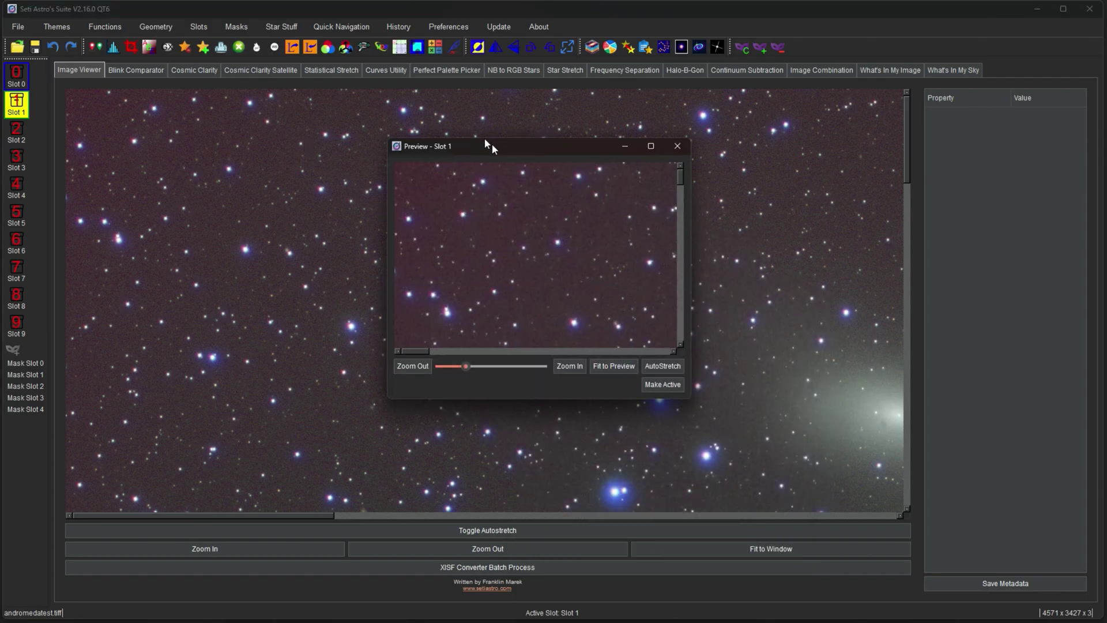
left_click_drag(528, 290, 500, 258)
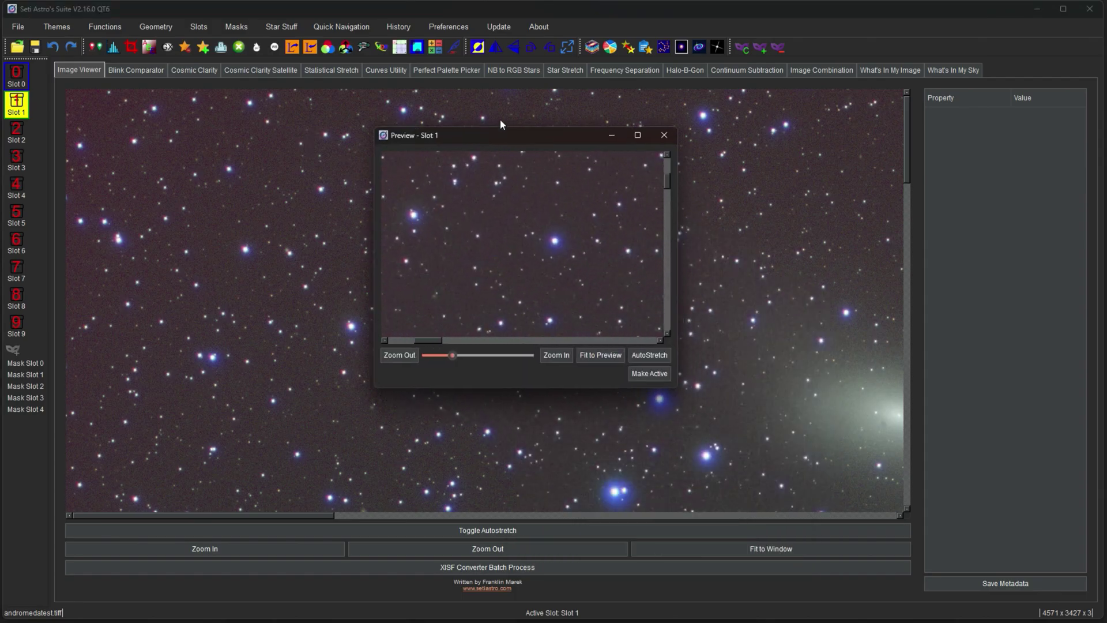
left_click_drag(509, 134, 751, 63)
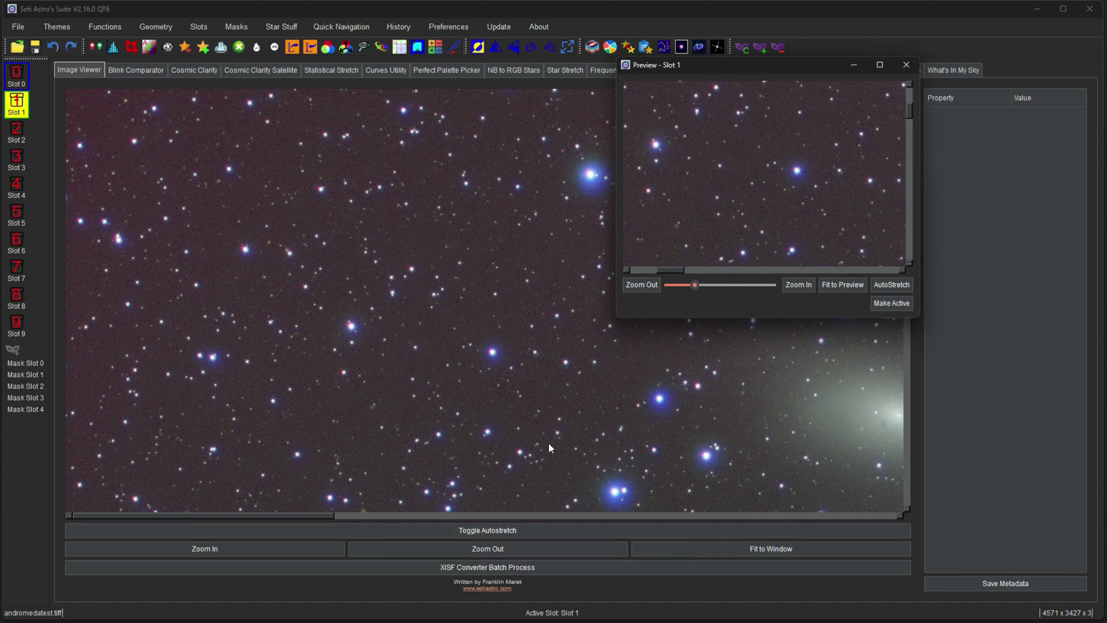
left_click(906, 64)
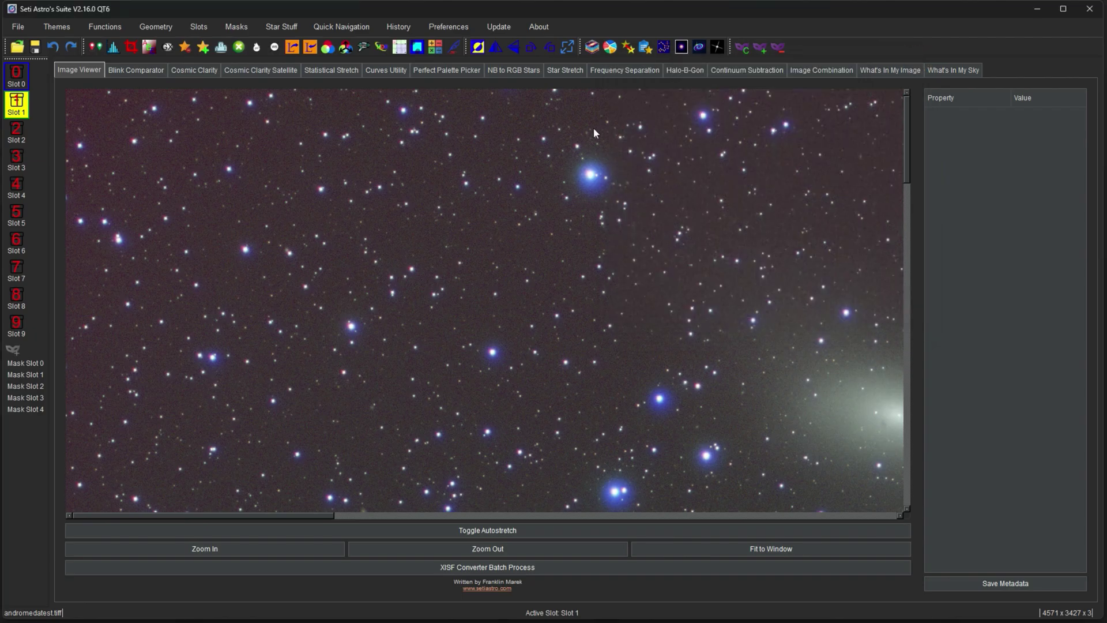
Step: Switch to the Light Theme, back to the Dark Theme, then reach the Custom Theme submenu
left_click(55, 27)
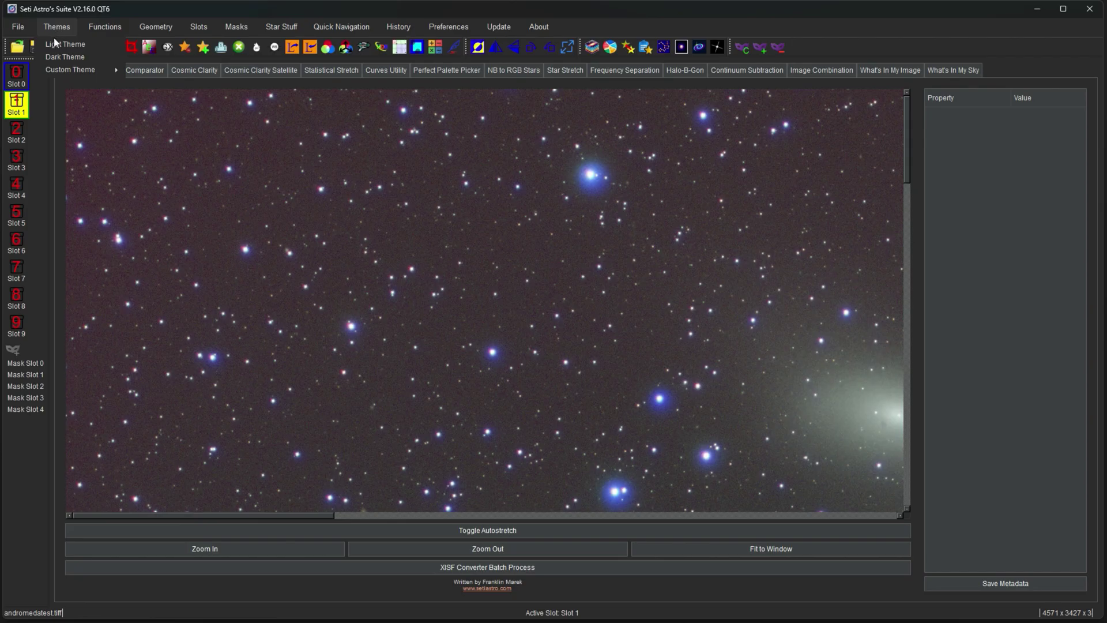
left_click(64, 45)
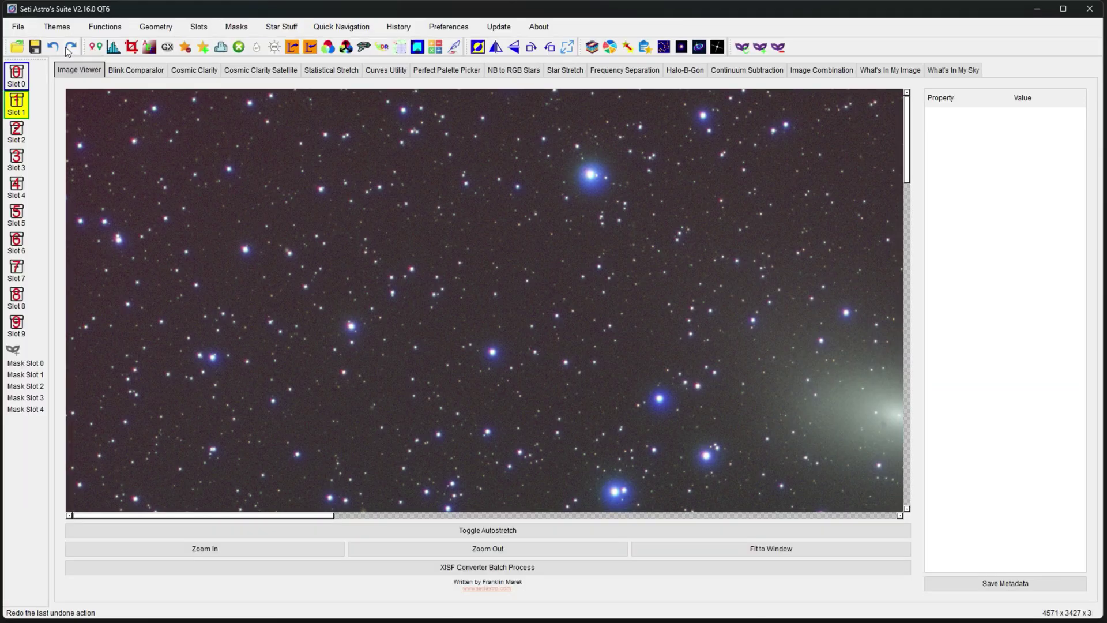
left_click(57, 27)
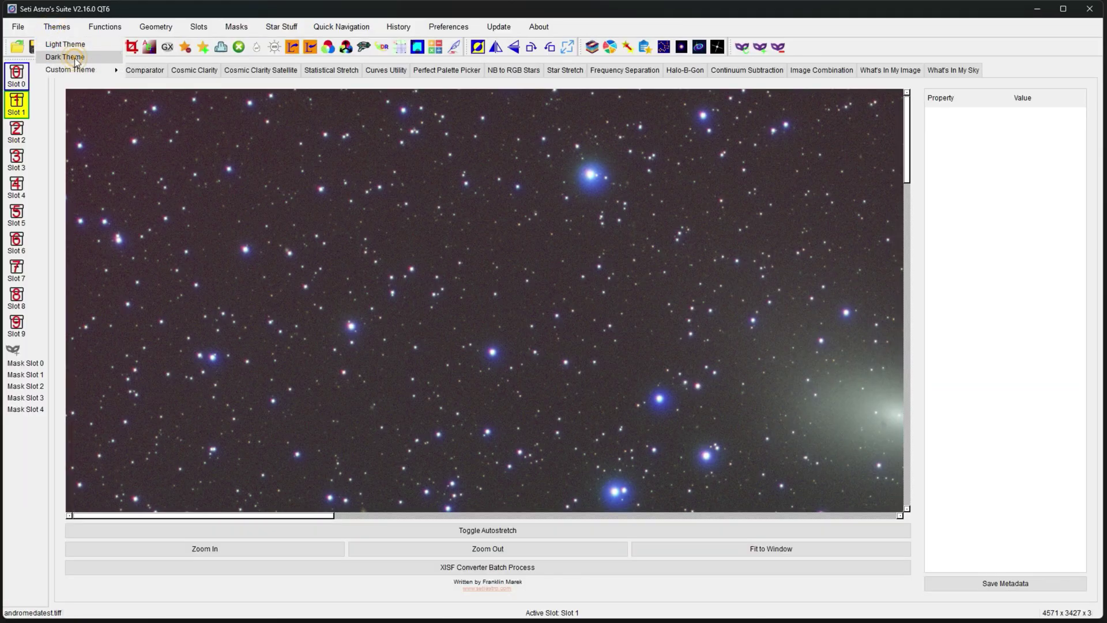
left_click(74, 58)
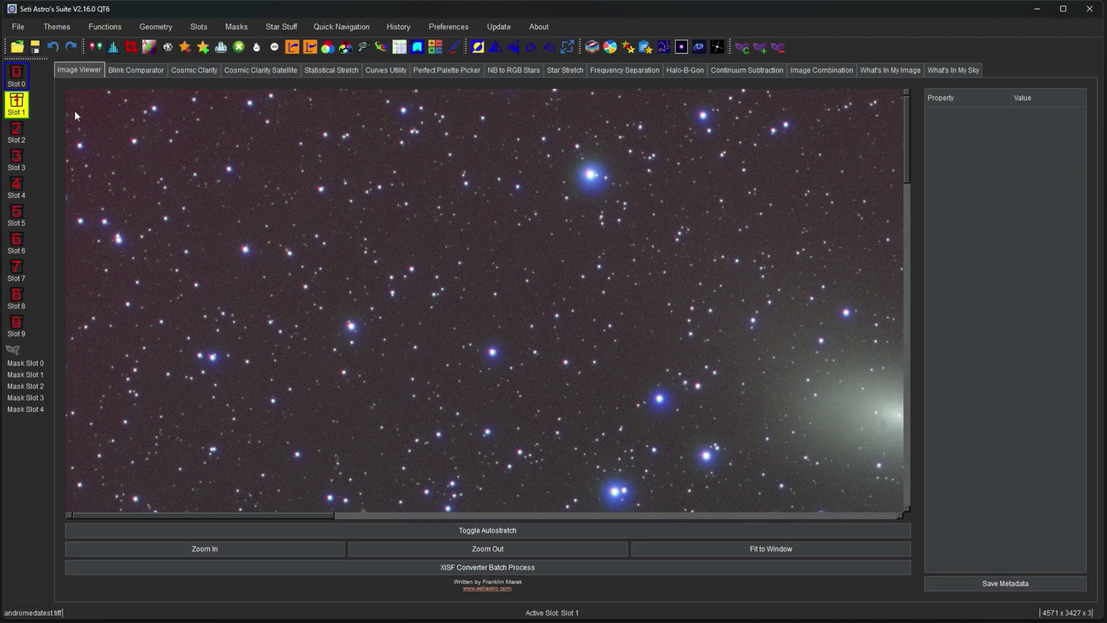
left_click(55, 26)
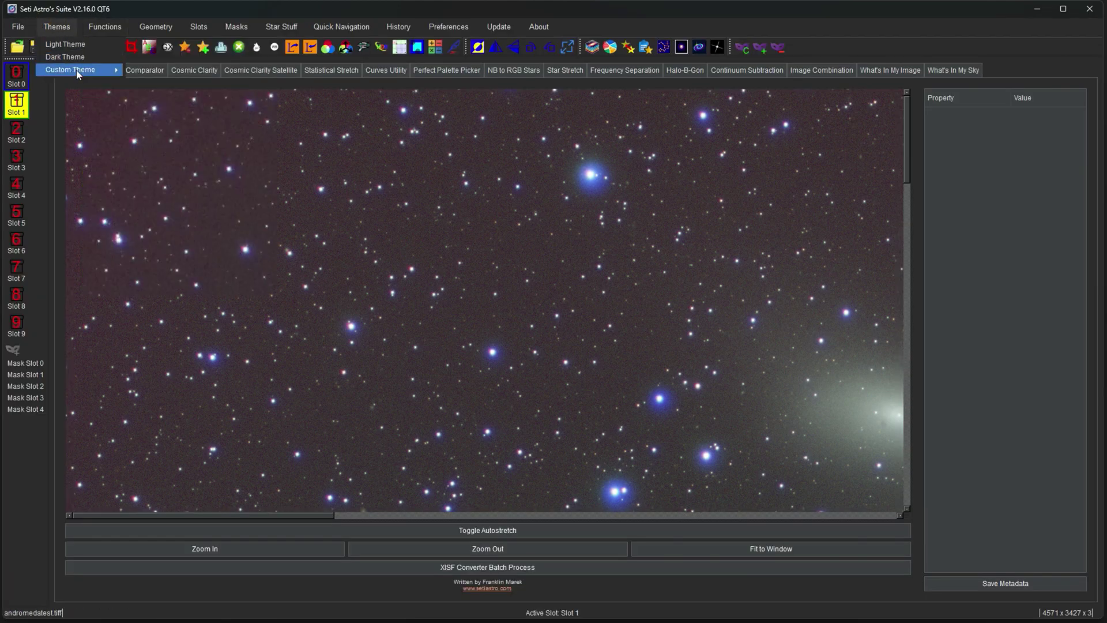
mouse_move(78, 73)
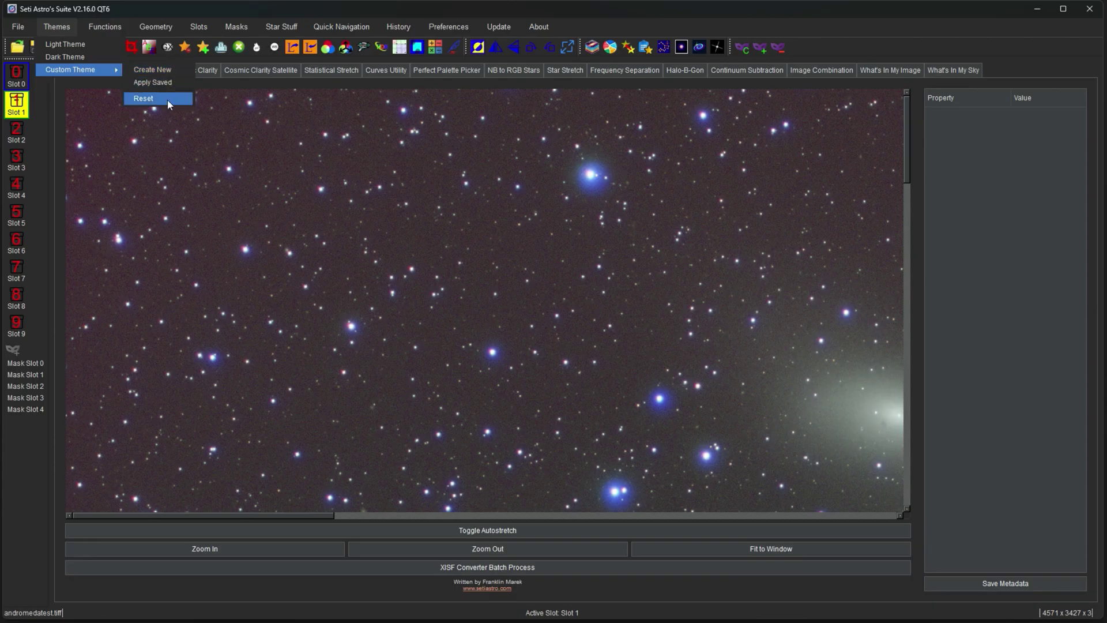
Step: Create a new custom theme with a bright green background and orange #ffb700 text
left_click(158, 72)
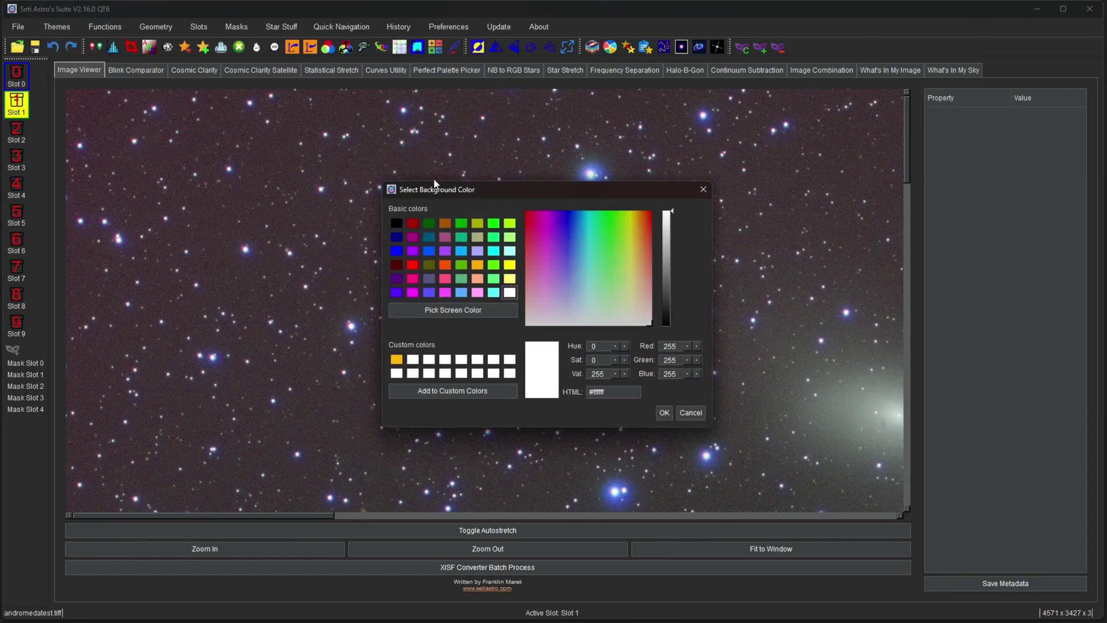
left_click_drag(437, 187, 252, 114)
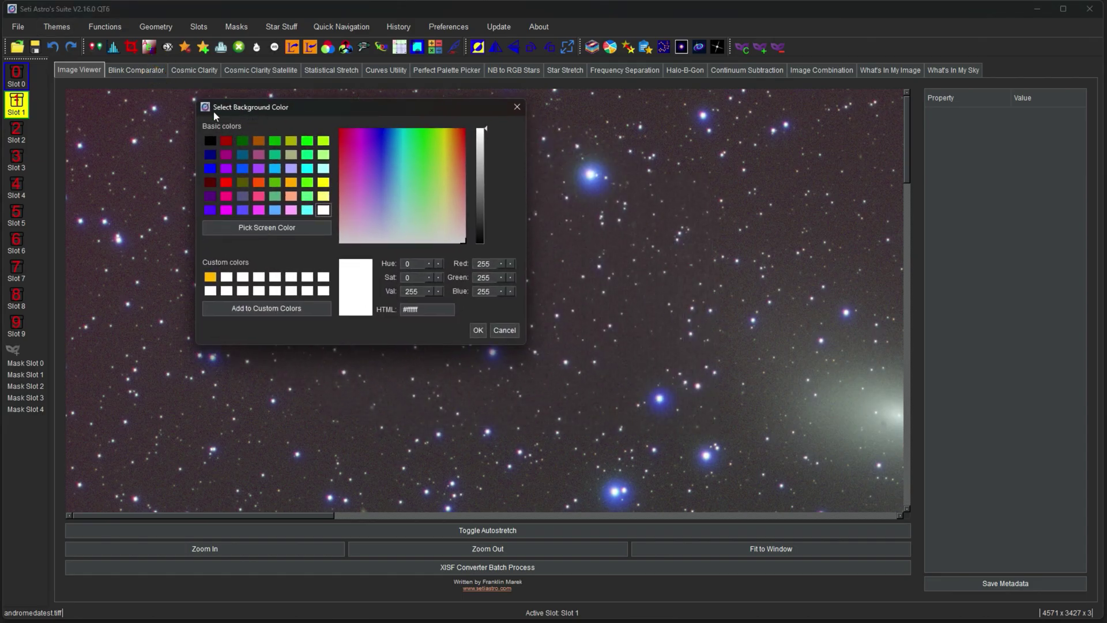
left_click(306, 141)
left_click(477, 330)
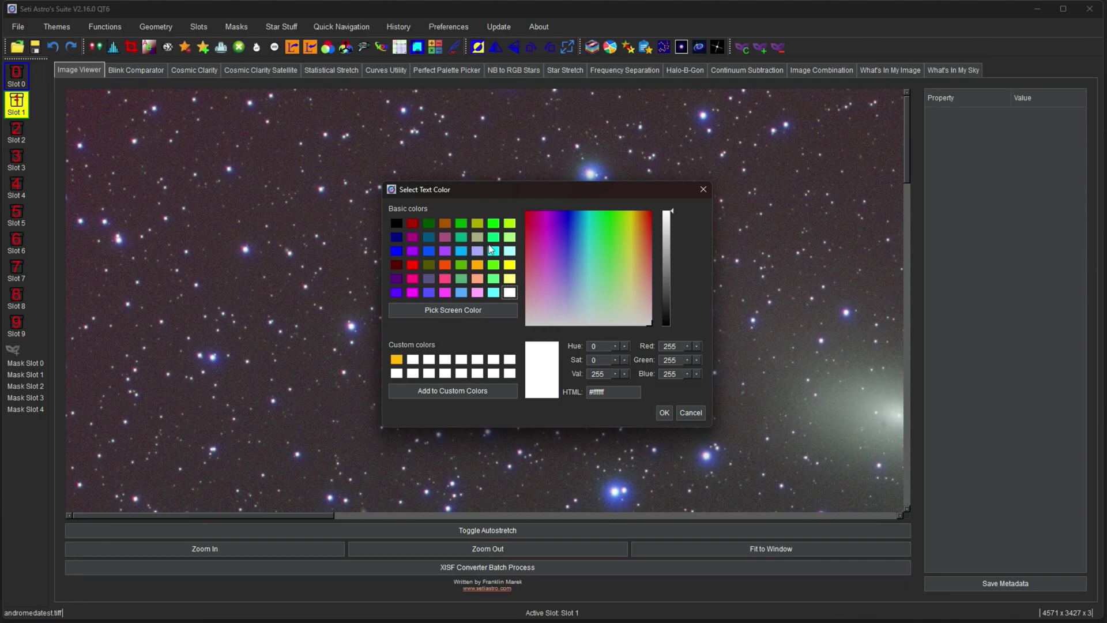
left_click(396, 359)
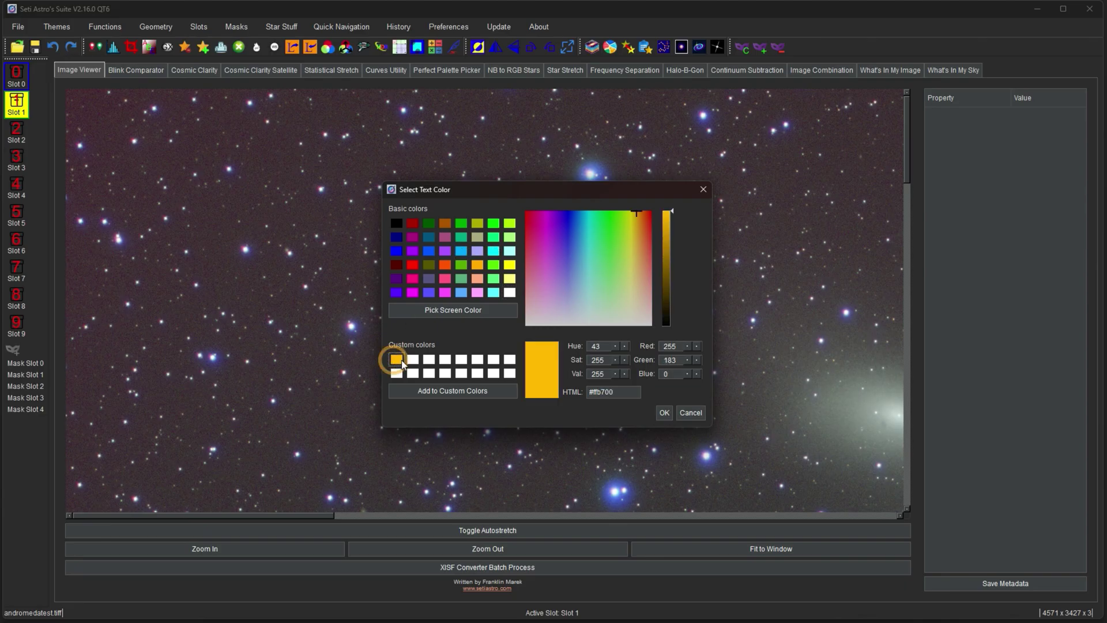
left_click(664, 412)
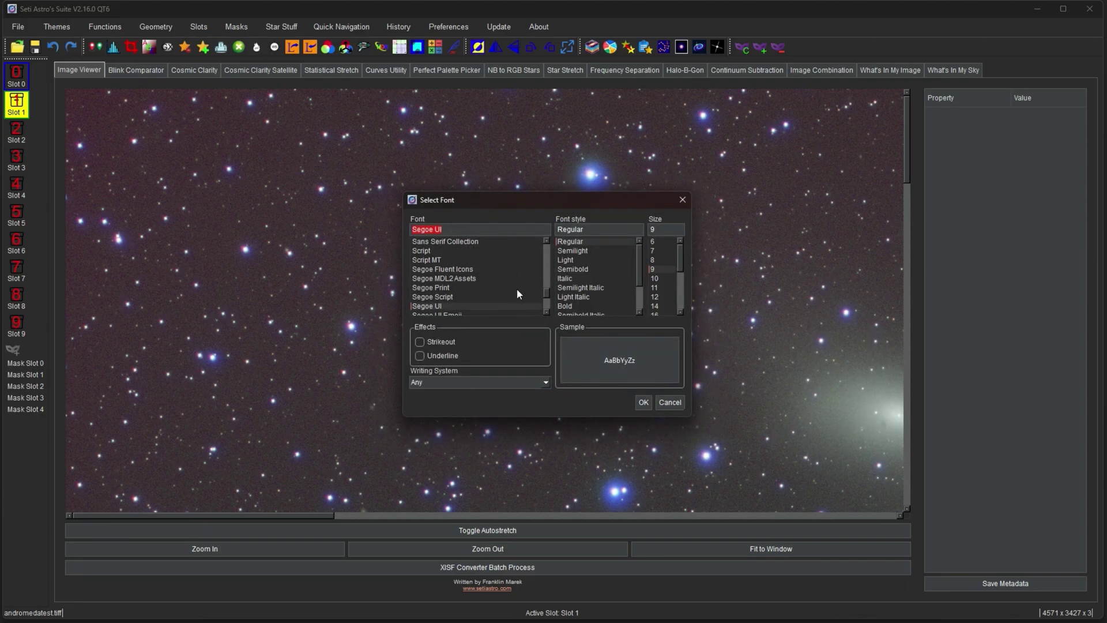
Step: Choose Snap ITC as the interface font and apply the custom theme
scroll(482, 293, "down", 4)
left_click(472, 295)
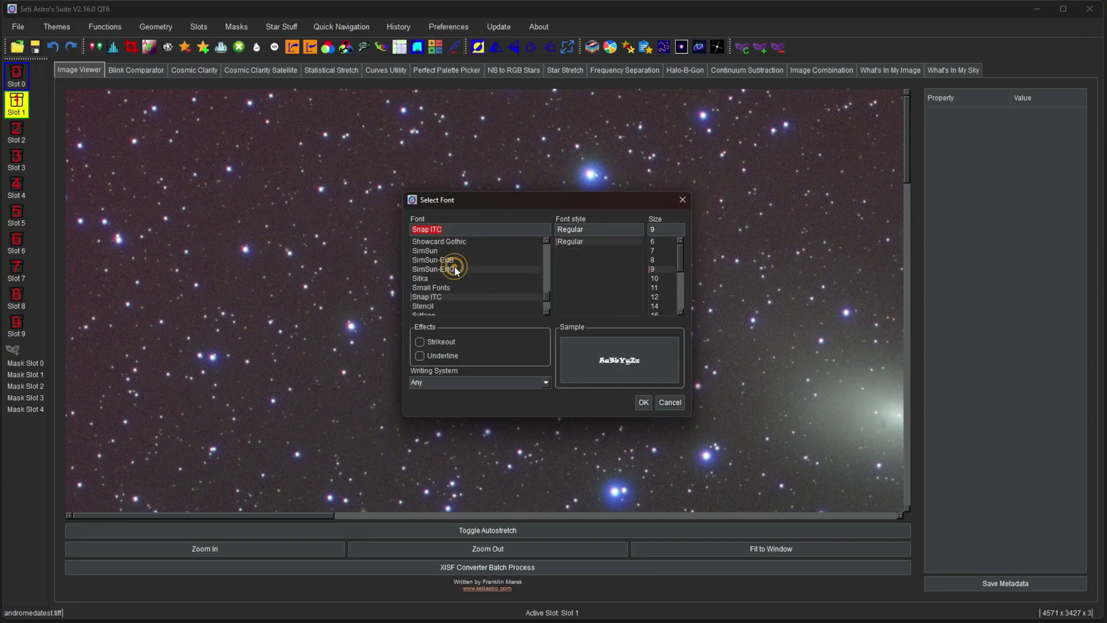
left_click(455, 268)
left_click(464, 297)
left_click(643, 402)
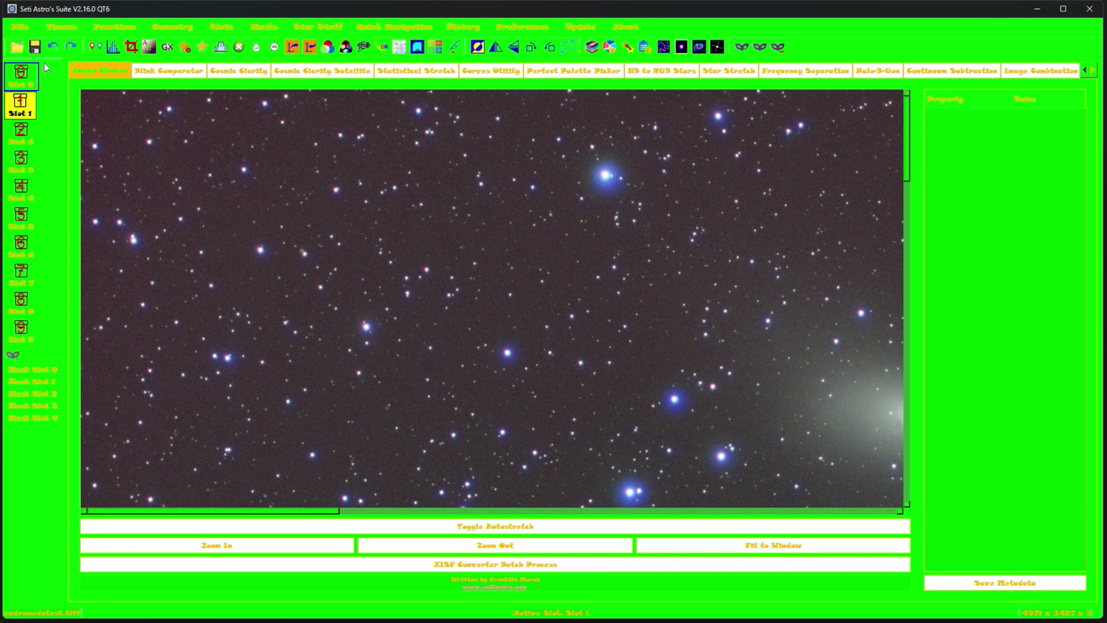
Step: Reset the custom theme via Themes > Custom Theme > Reset and confirm it
left_click(61, 26)
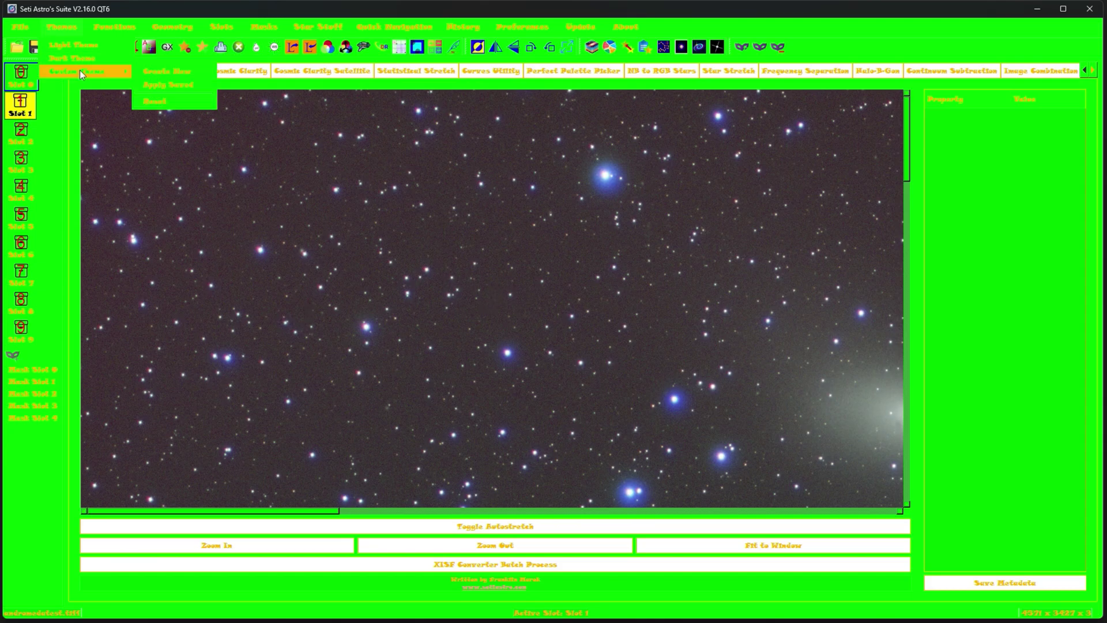
left_click(168, 102)
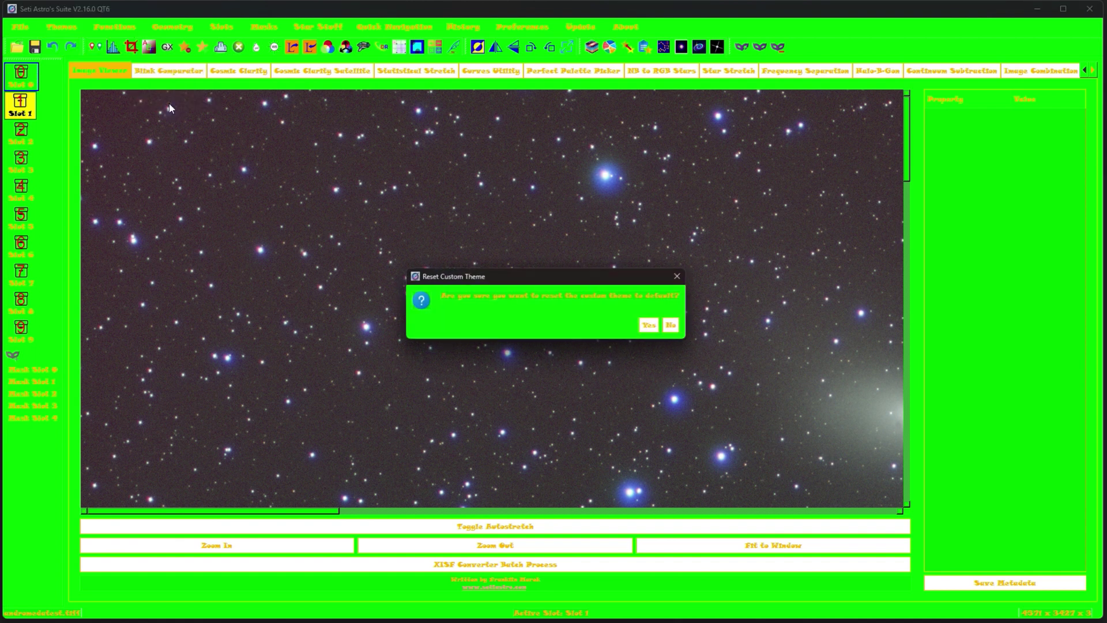
left_click(659, 326)
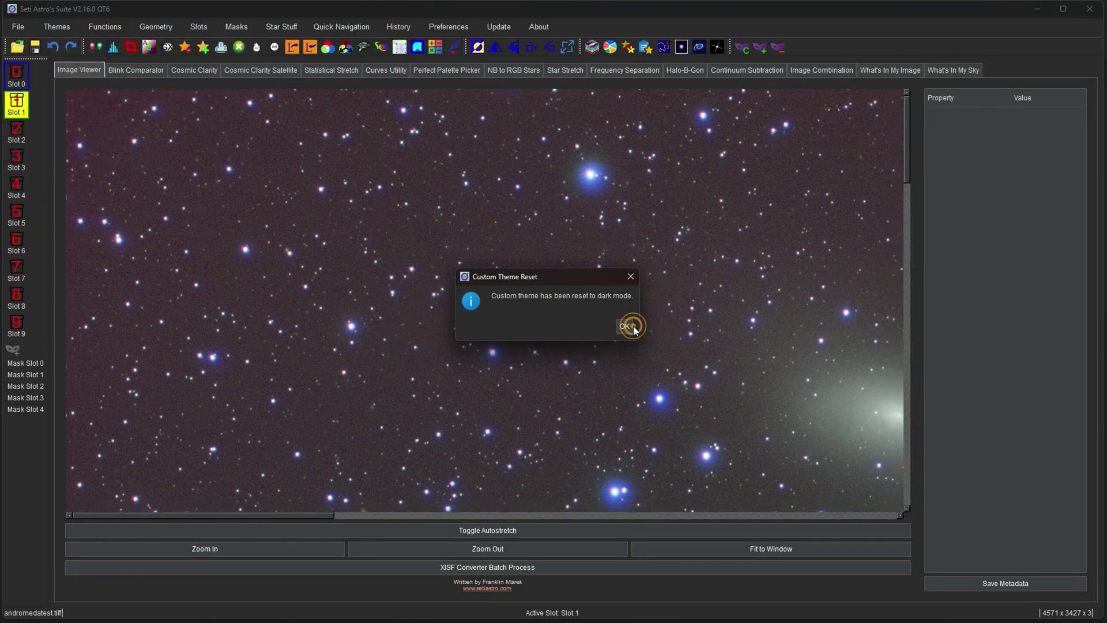
left_click(629, 325)
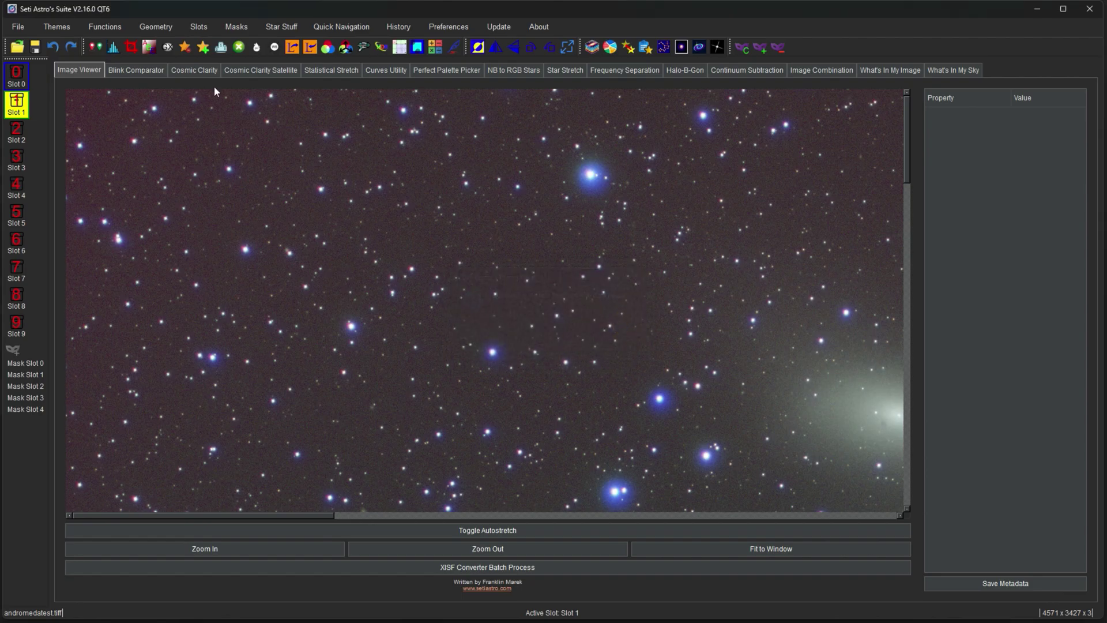
left_click(98, 27)
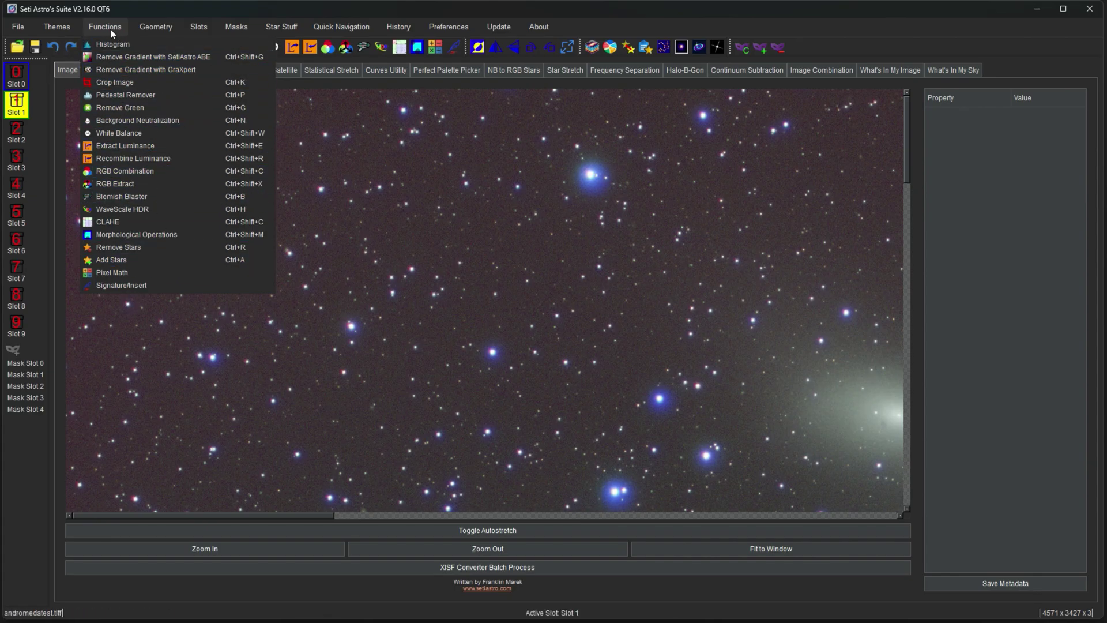
mouse_move(157, 32)
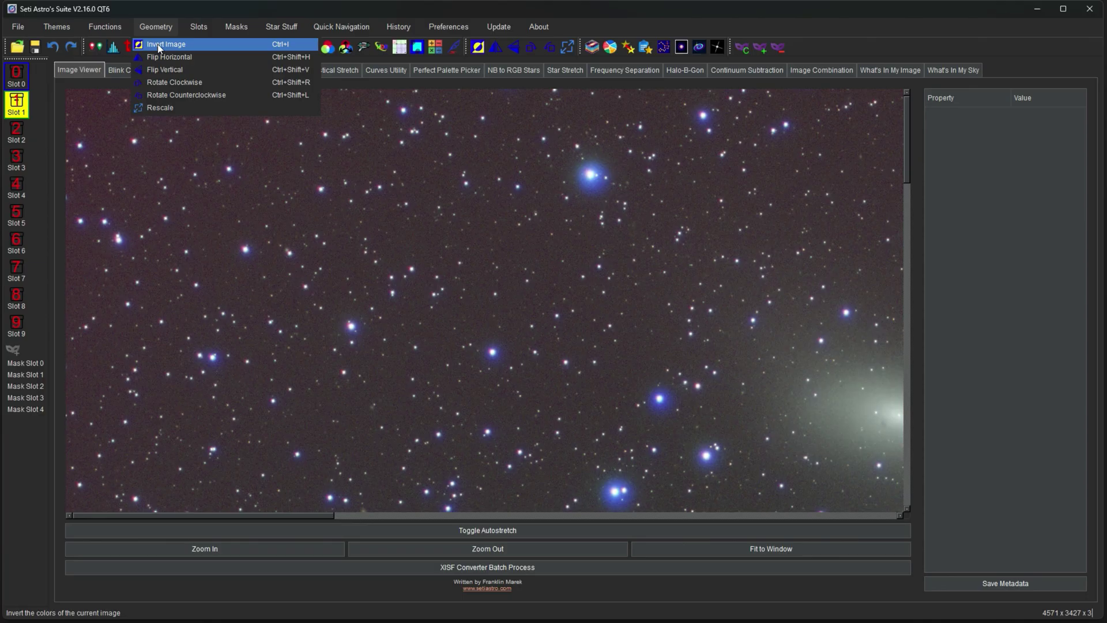
left_click(160, 47)
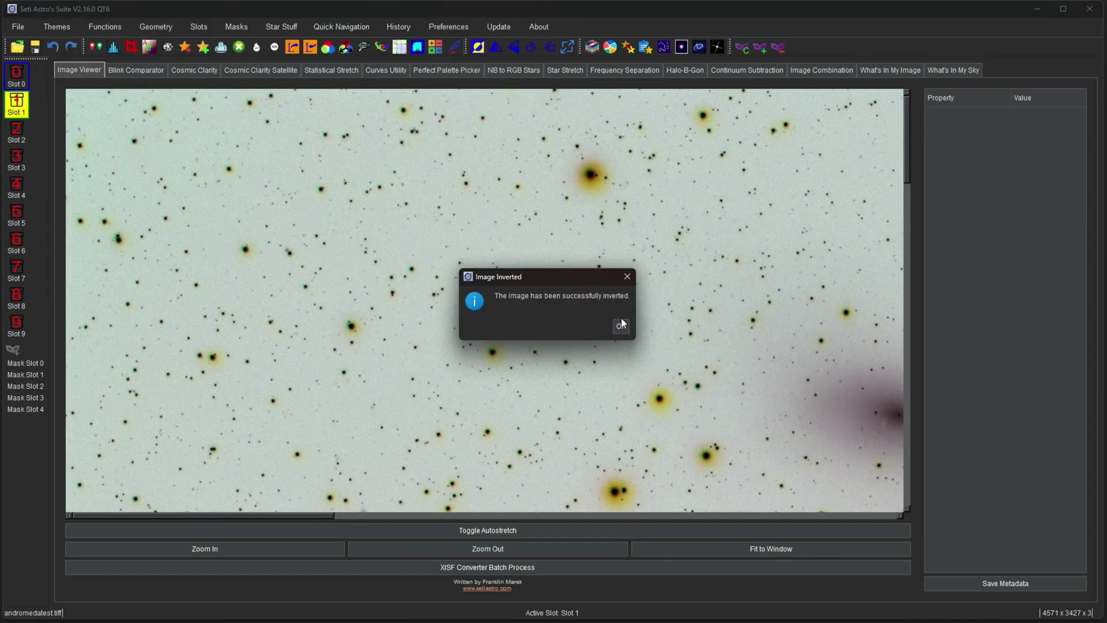
left_click(618, 325)
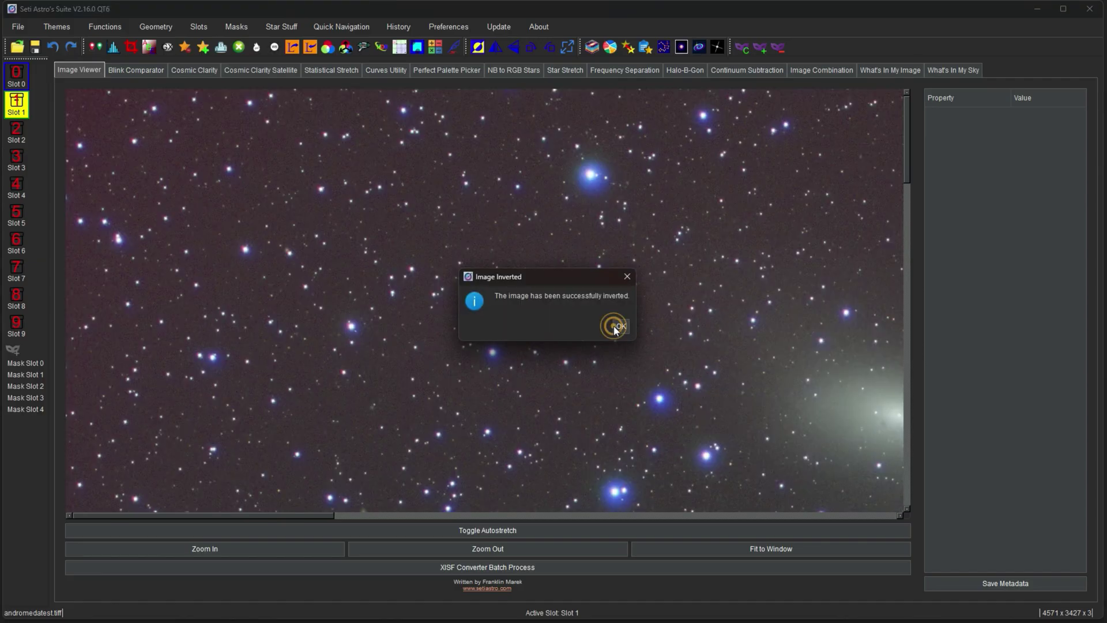
left_click(613, 325)
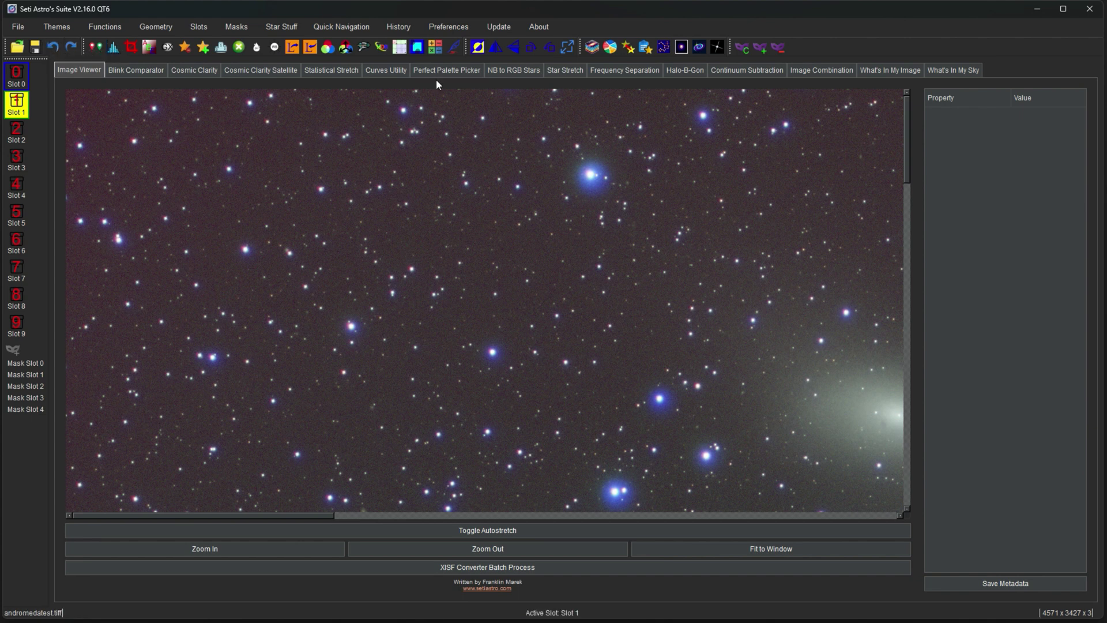
left_click(410, 25)
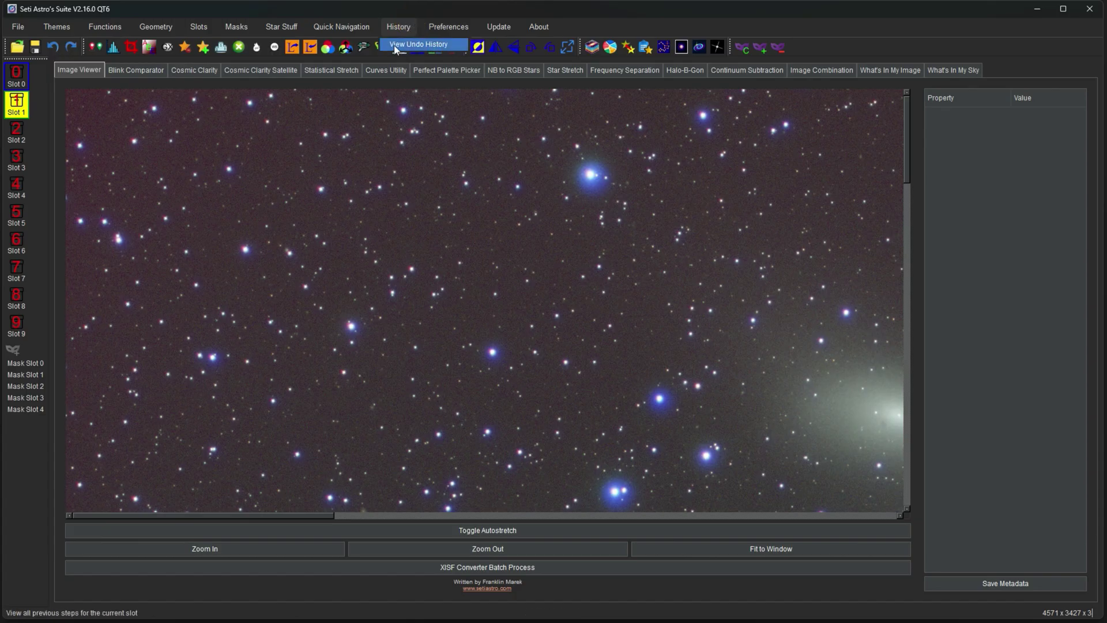
left_click(397, 48)
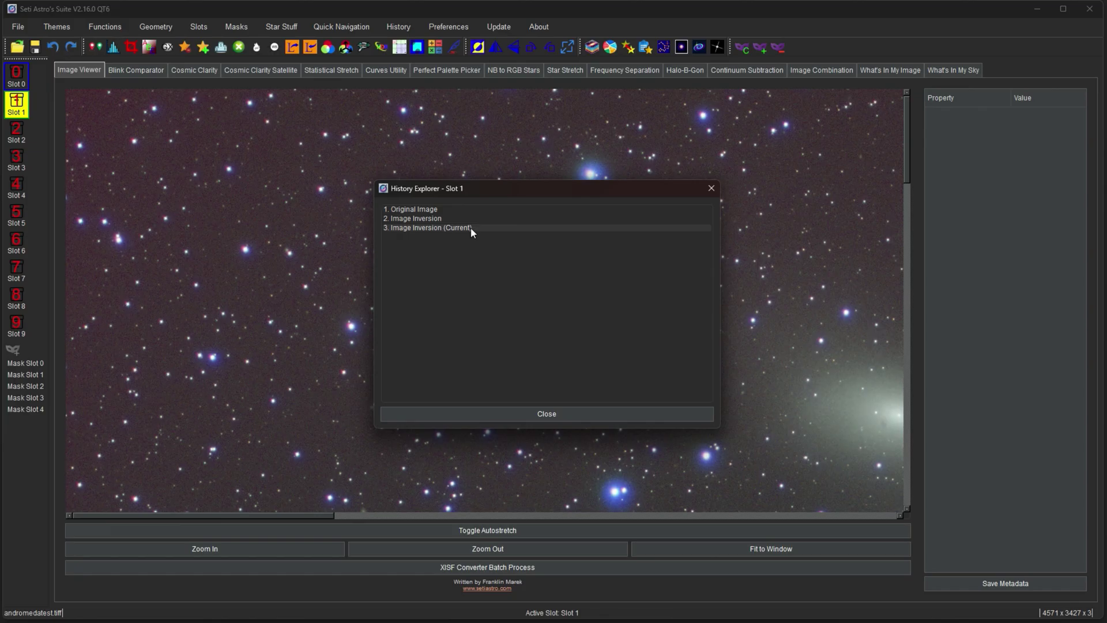
double_click(471, 227)
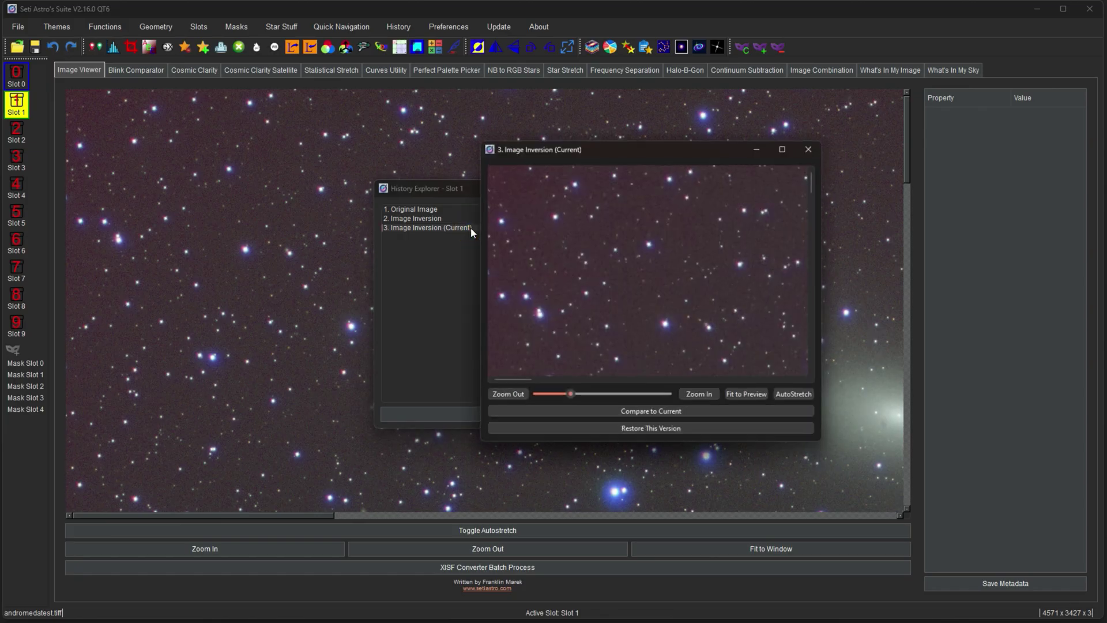
left_click_drag(619, 151, 722, 128)
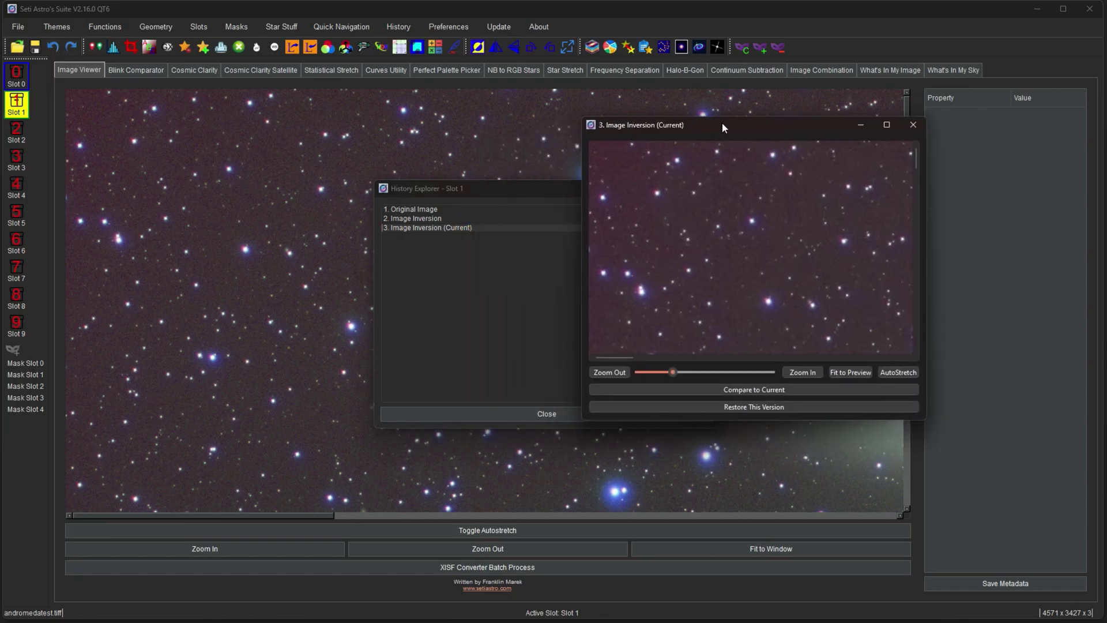
left_click(925, 126)
double_click(438, 218)
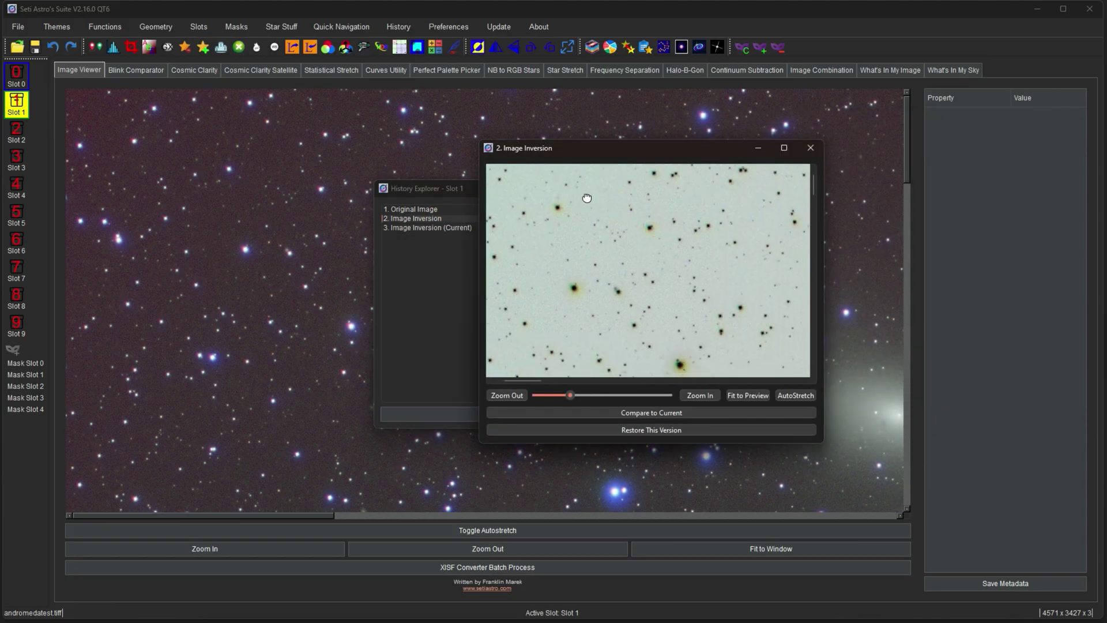
left_click_drag(670, 281, 548, 212)
left_click(631, 414)
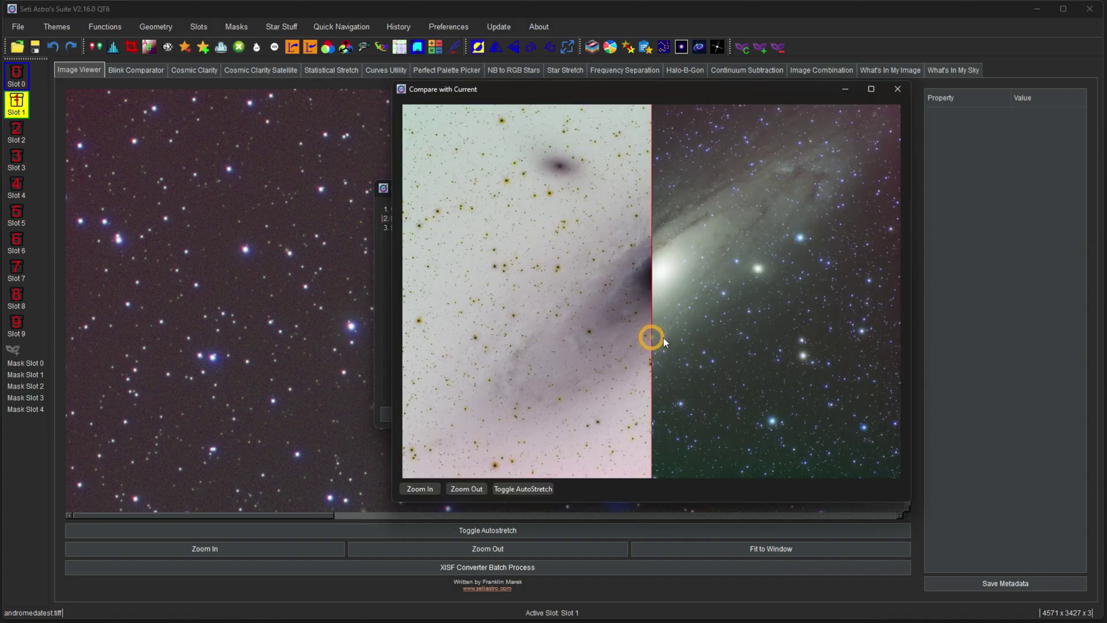
left_click_drag(665, 324, 760, 316)
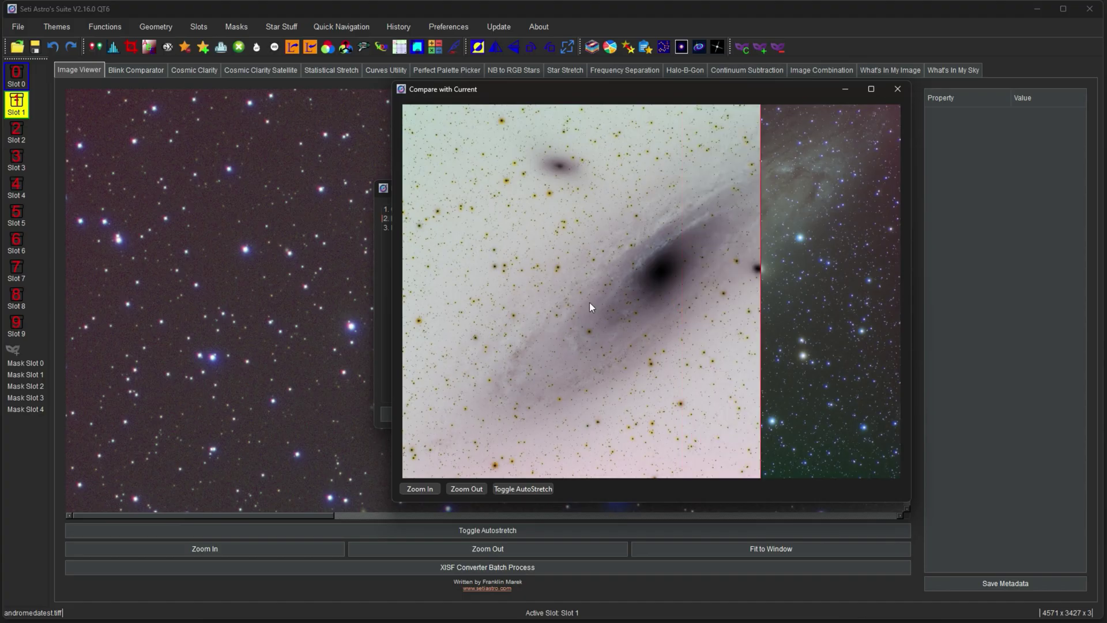
left_click(545, 299)
left_click(733, 325)
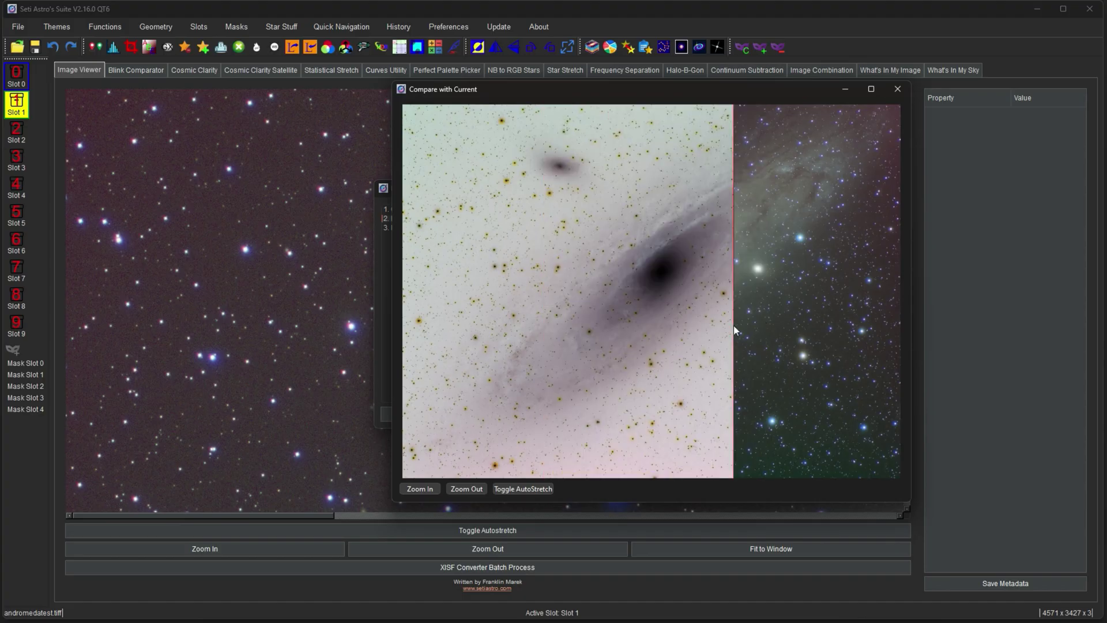
left_click(603, 309)
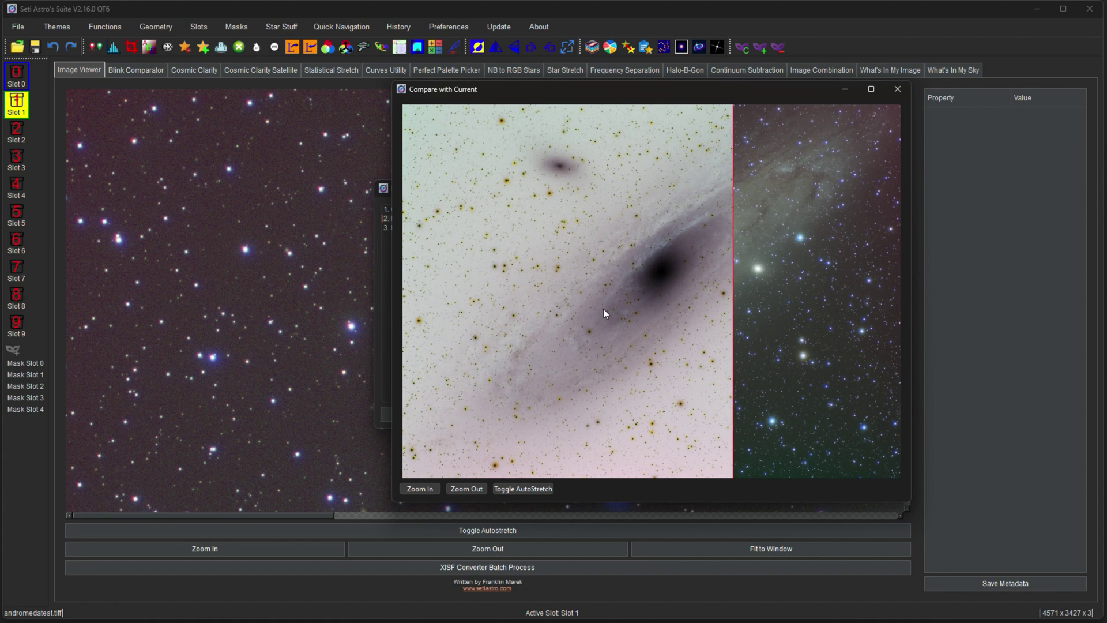
left_click(897, 89)
left_click(807, 152)
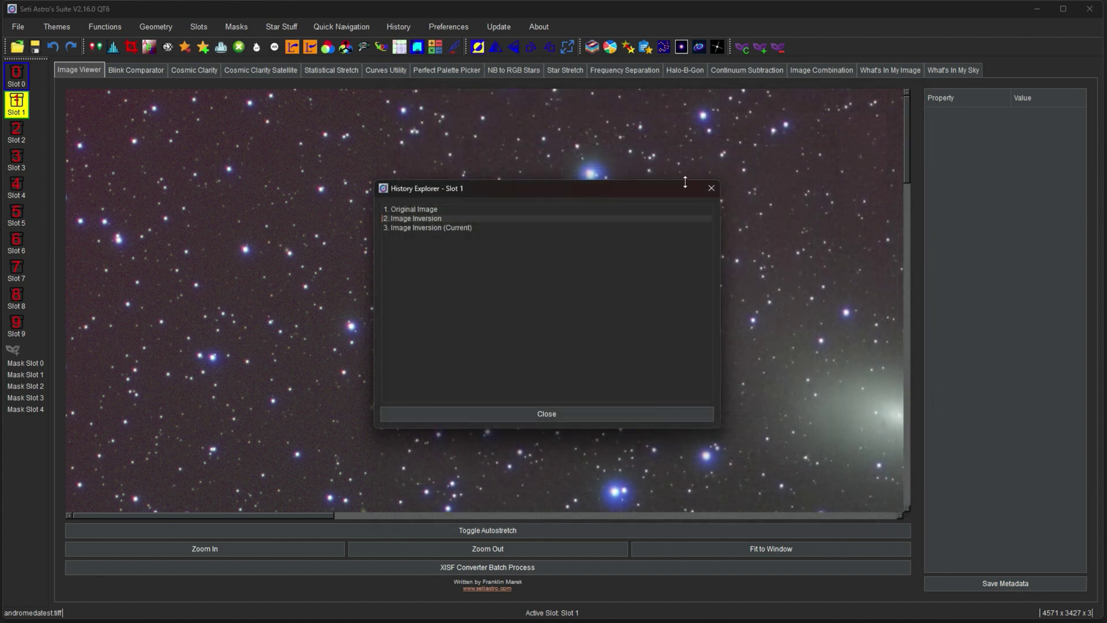
left_click(714, 194)
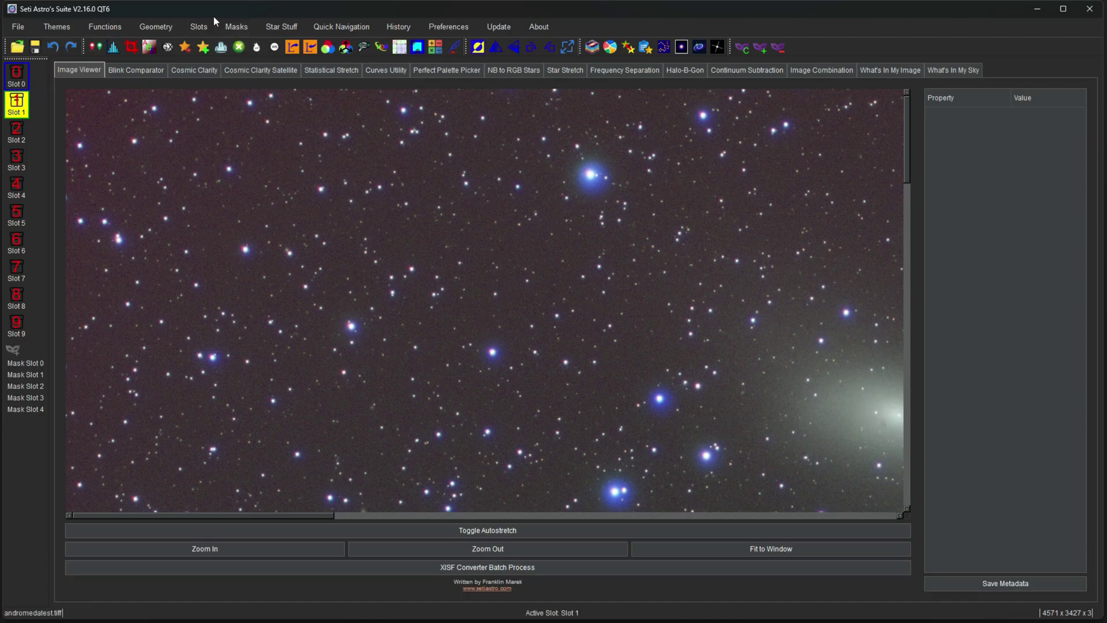
left_click(153, 27)
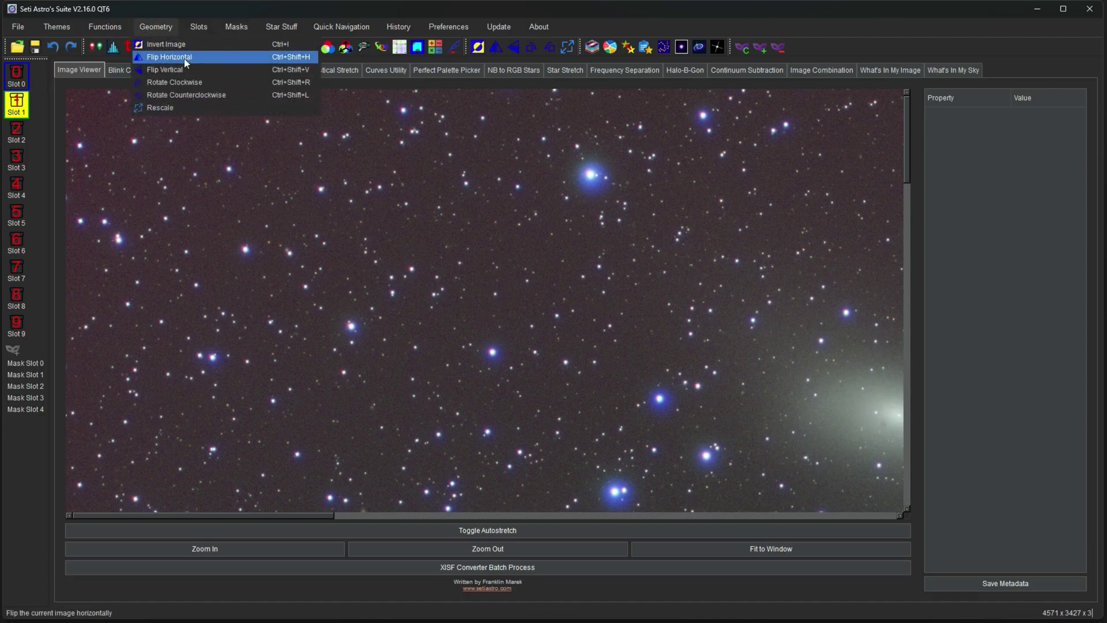
left_click(188, 107)
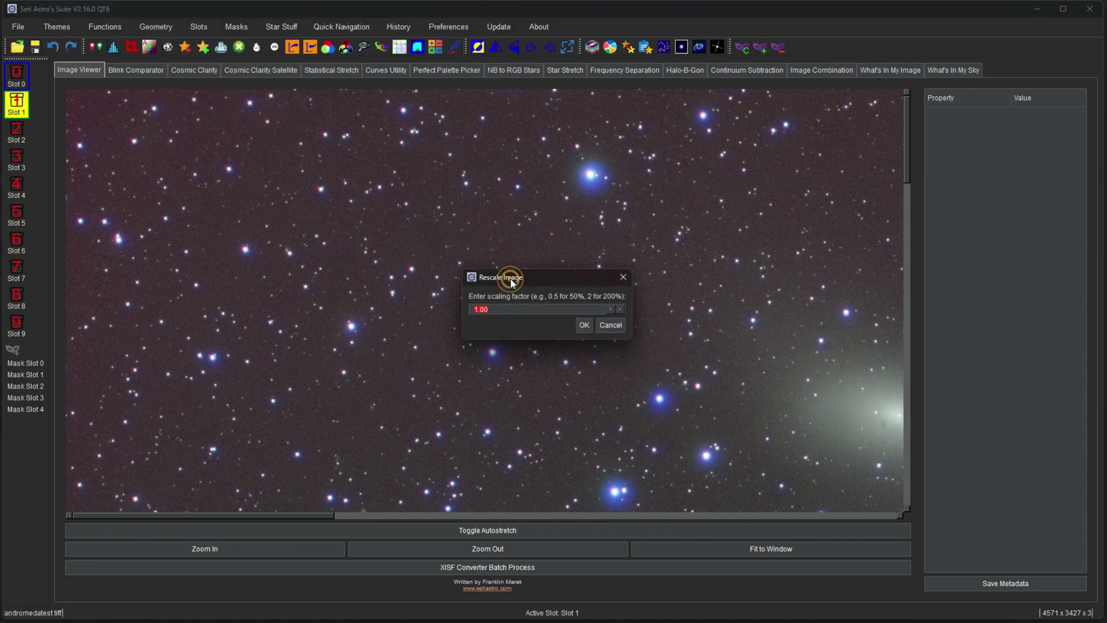
left_click_drag(510, 278, 452, 209)
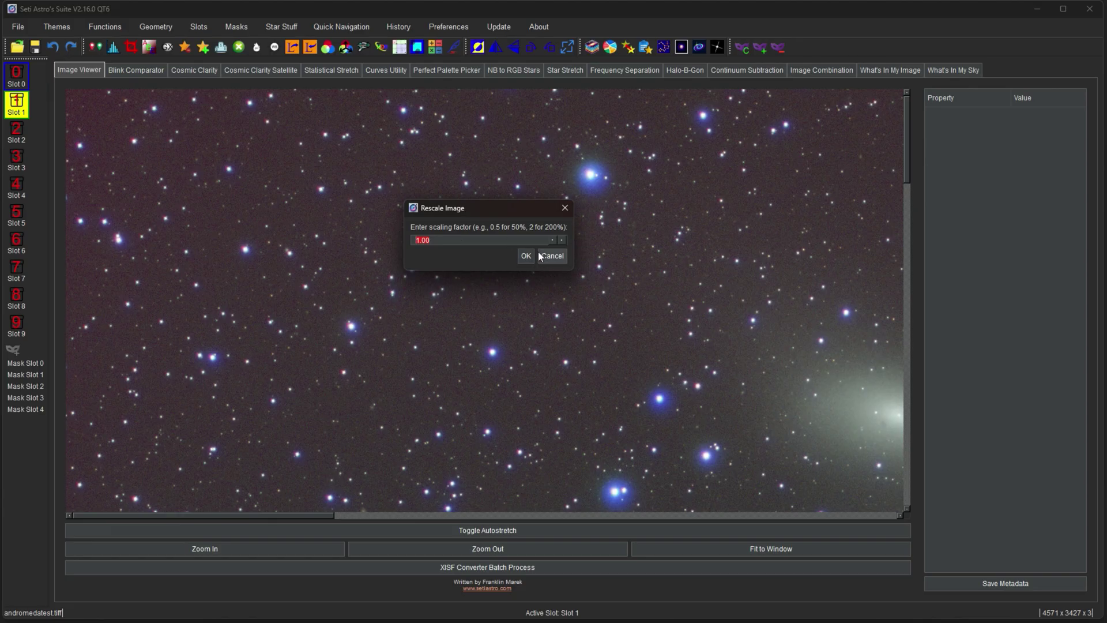
left_click(522, 260)
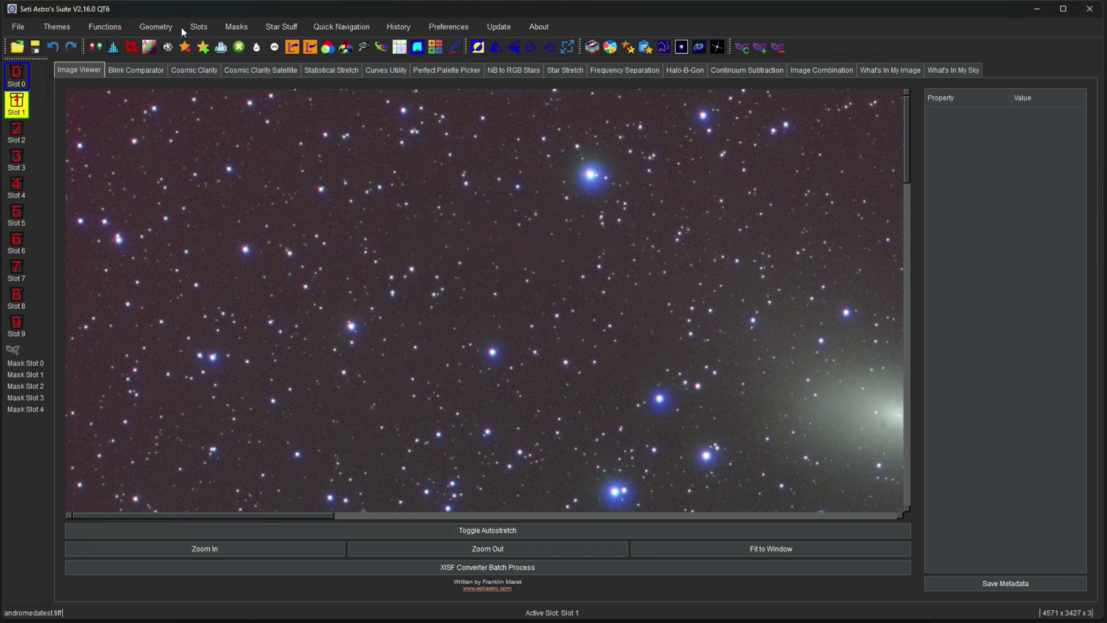
Step: Check the Slots menu, then step through empty Slot 6 and Slot 1 to reach Slot 0
left_click(206, 28)
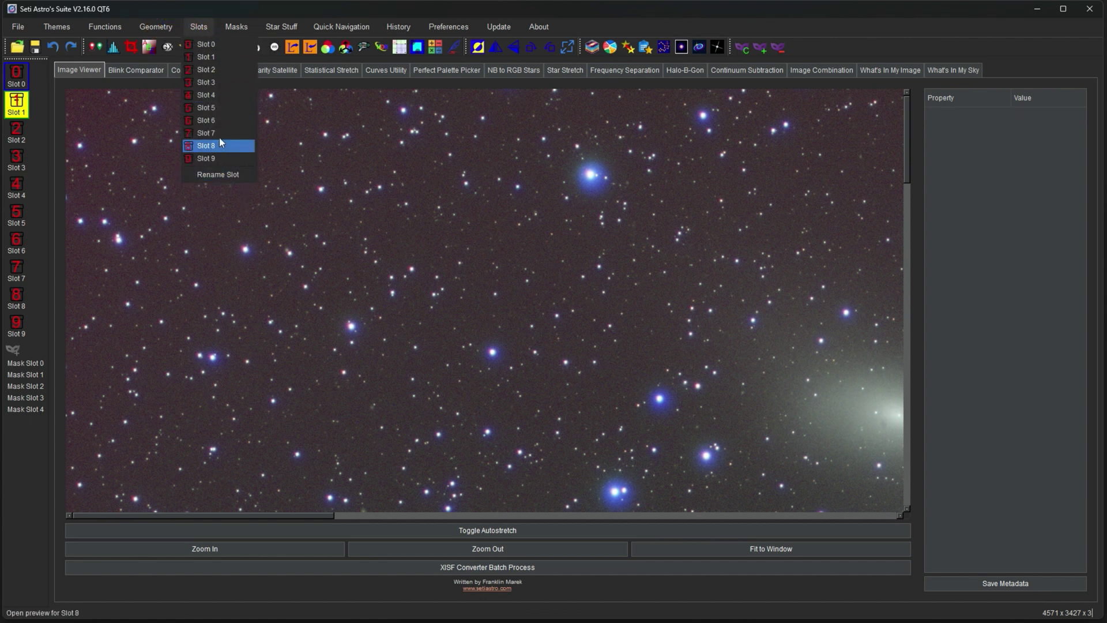
left_click(221, 72)
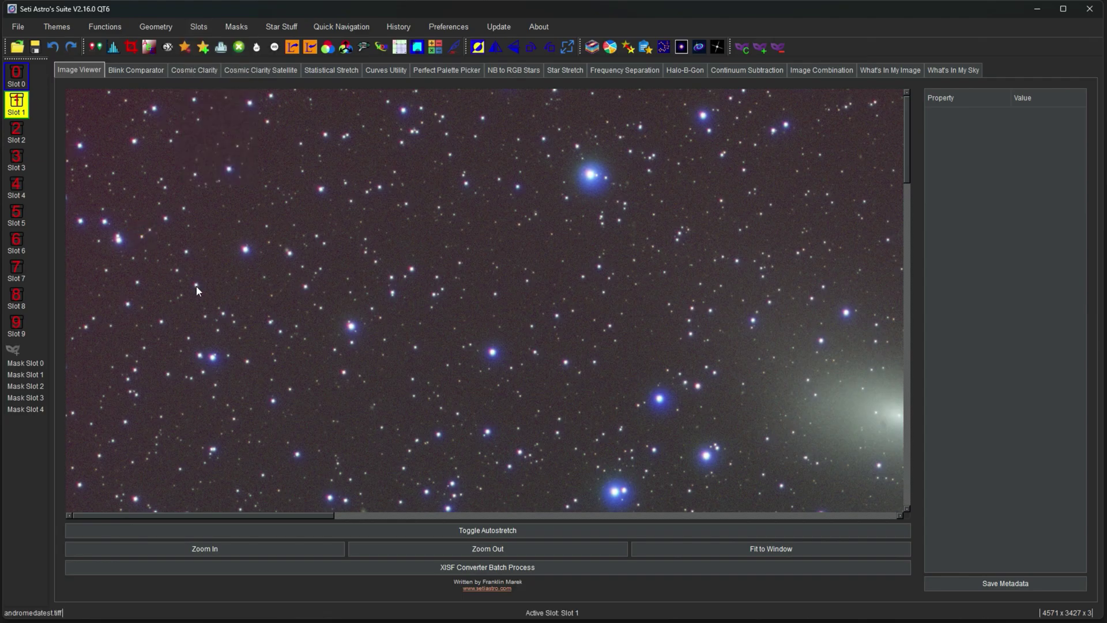
left_click_drag(262, 340, 233, 281)
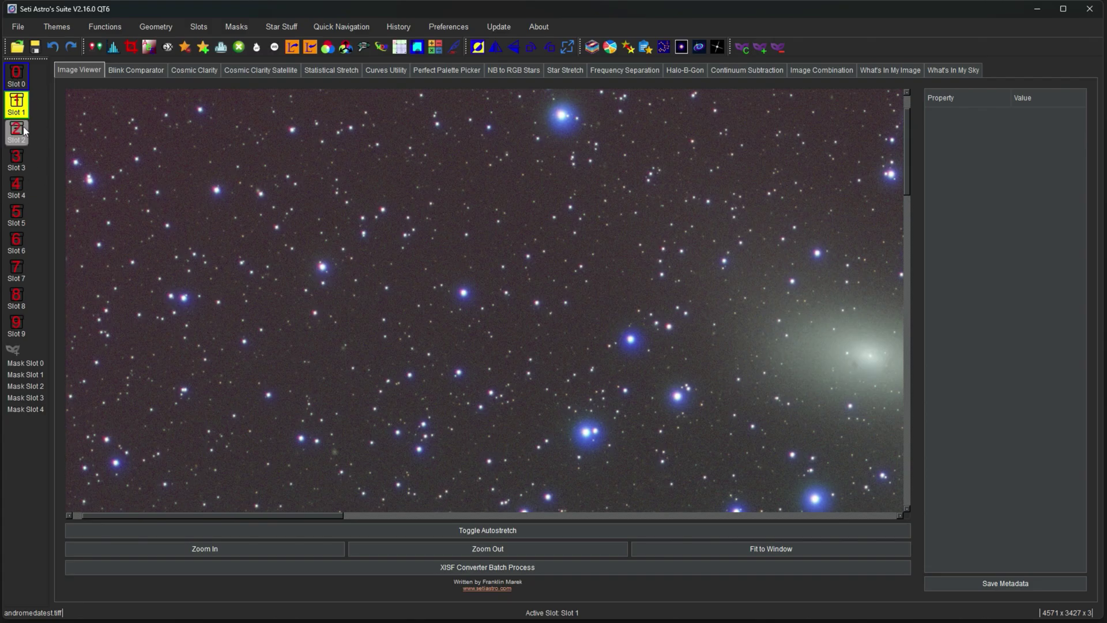
left_click(16, 256)
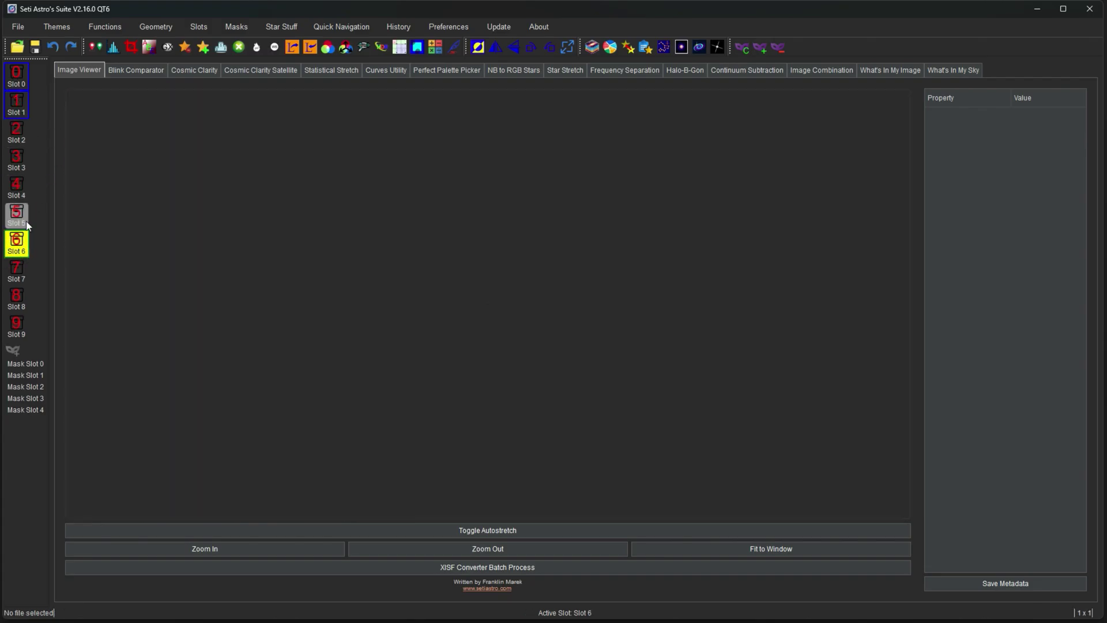
left_click(17, 101)
left_click(17, 81)
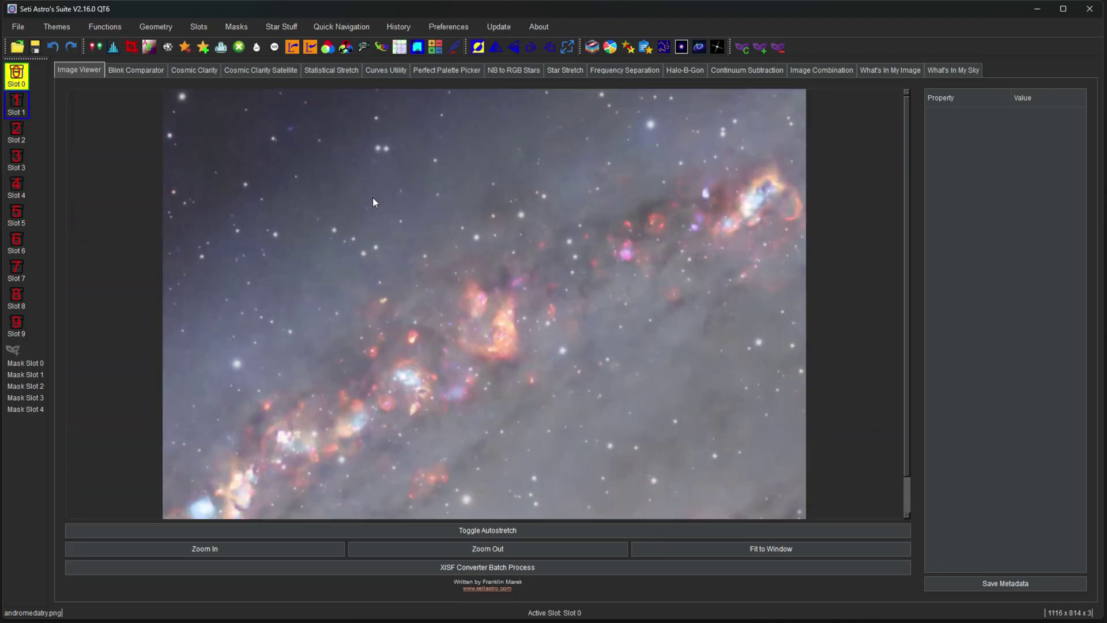
Step: Browse the Masks menu and its Mask Slots submenu, then open Star Stuff
left_click(229, 27)
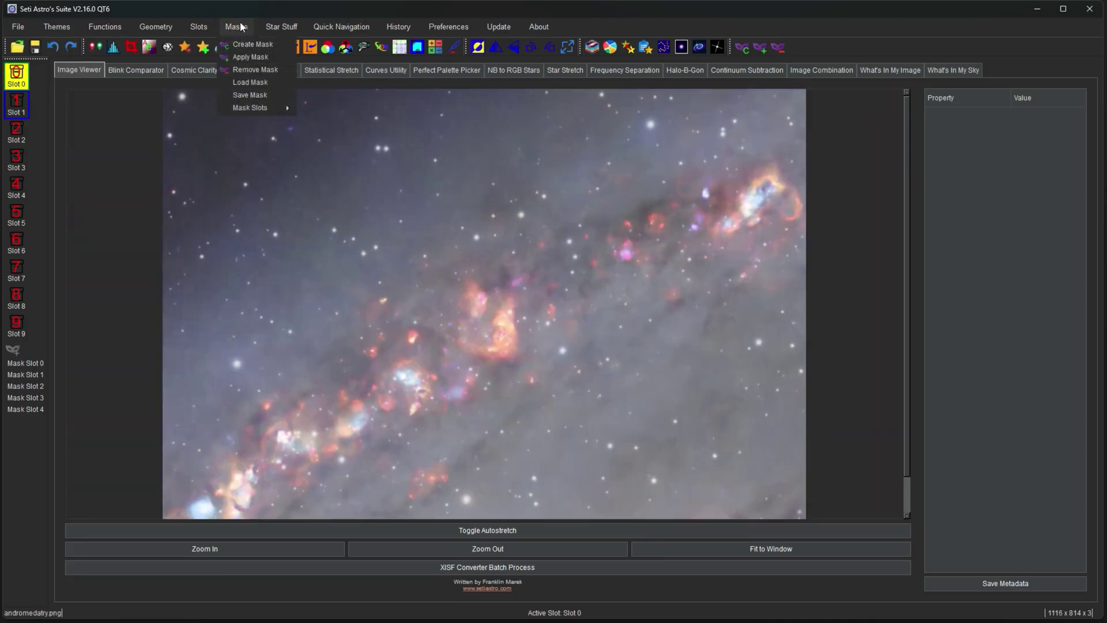
mouse_move(281, 27)
mouse_move(226, 26)
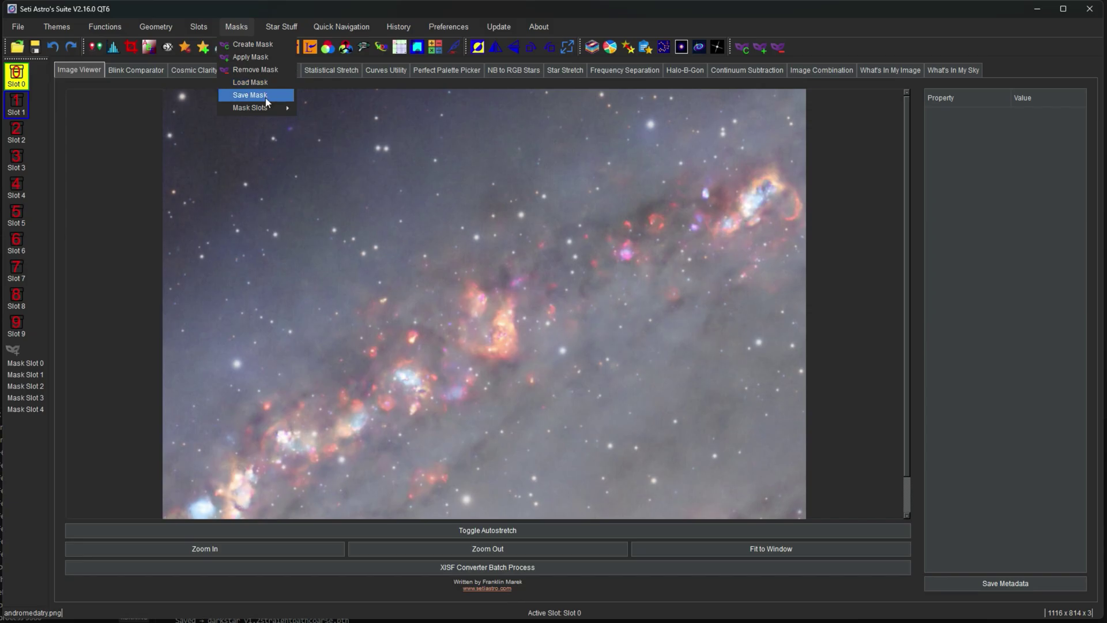
mouse_move(267, 109)
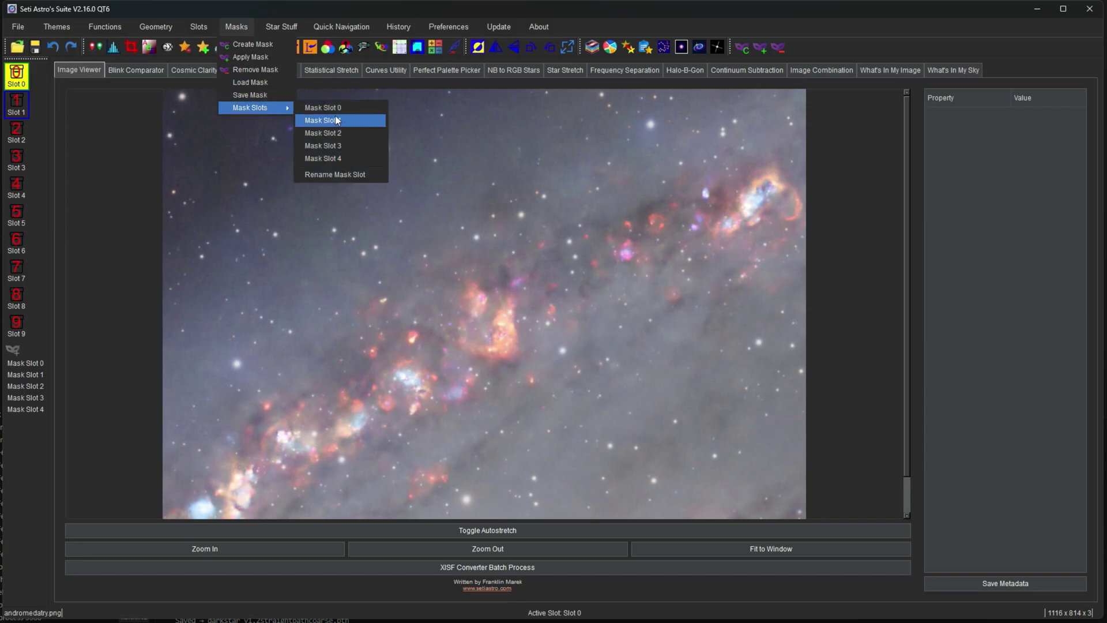
left_click(30, 397)
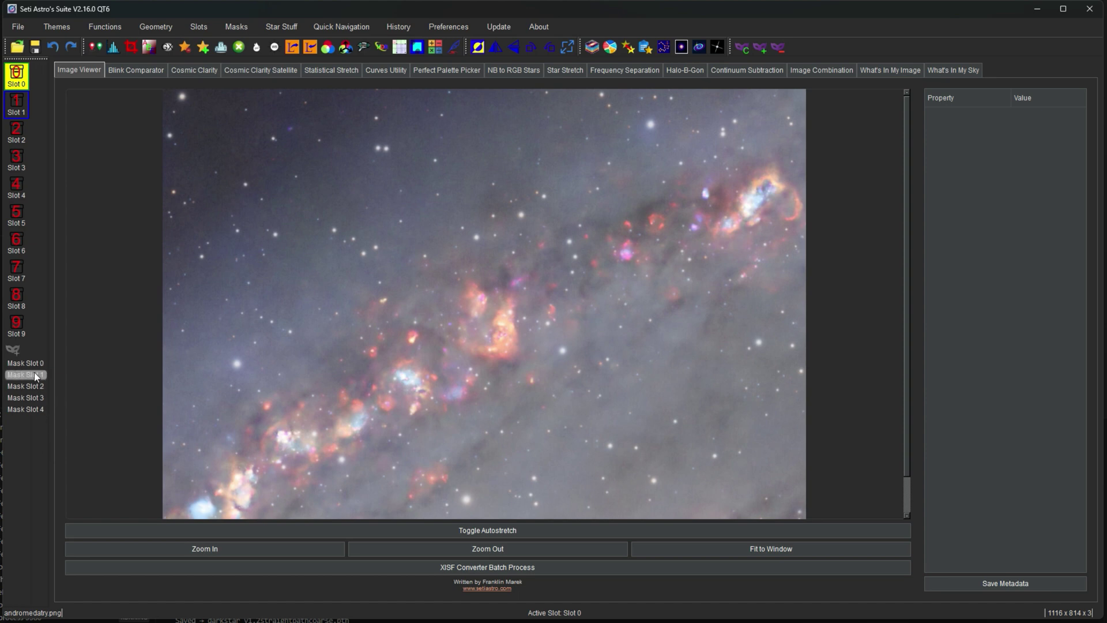
left_click(269, 27)
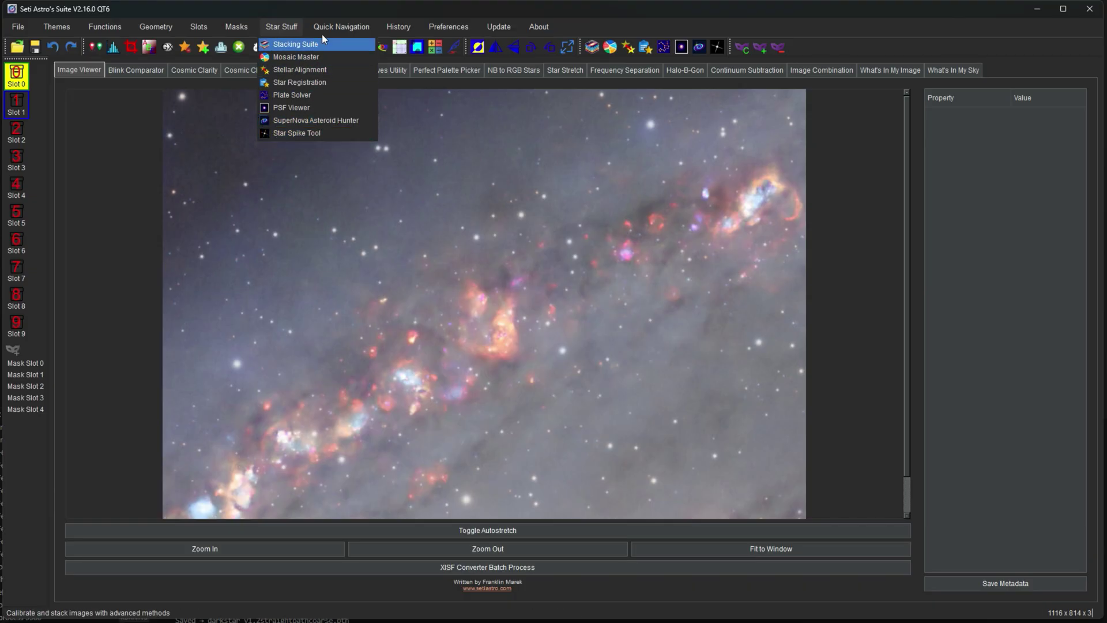
Step: Browse the Star Stuff, Quick Navigation and History menus toward Preferences
mouse_move(332, 28)
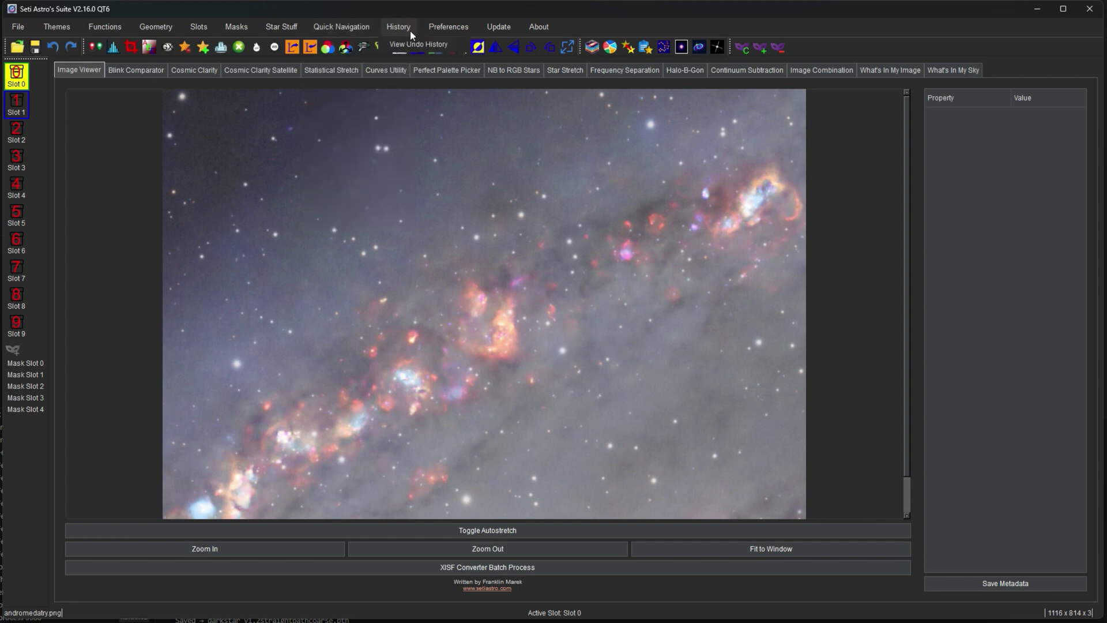
Step: Open Preferences, move the window up-left and widen it so the full tool paths show
left_click(458, 44)
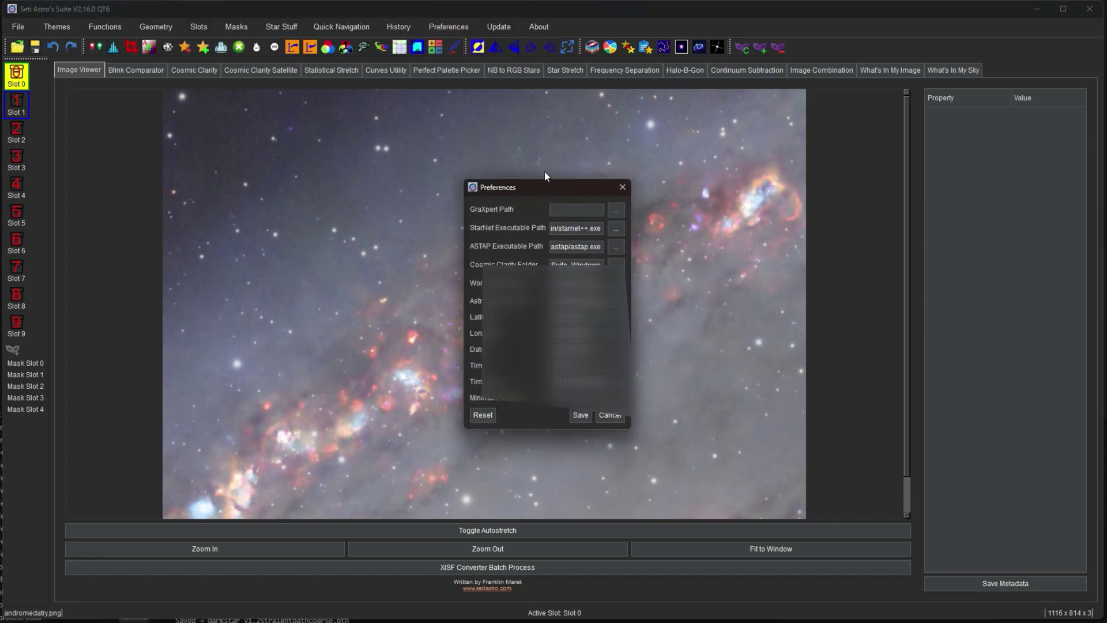
left_click_drag(530, 189, 476, 158)
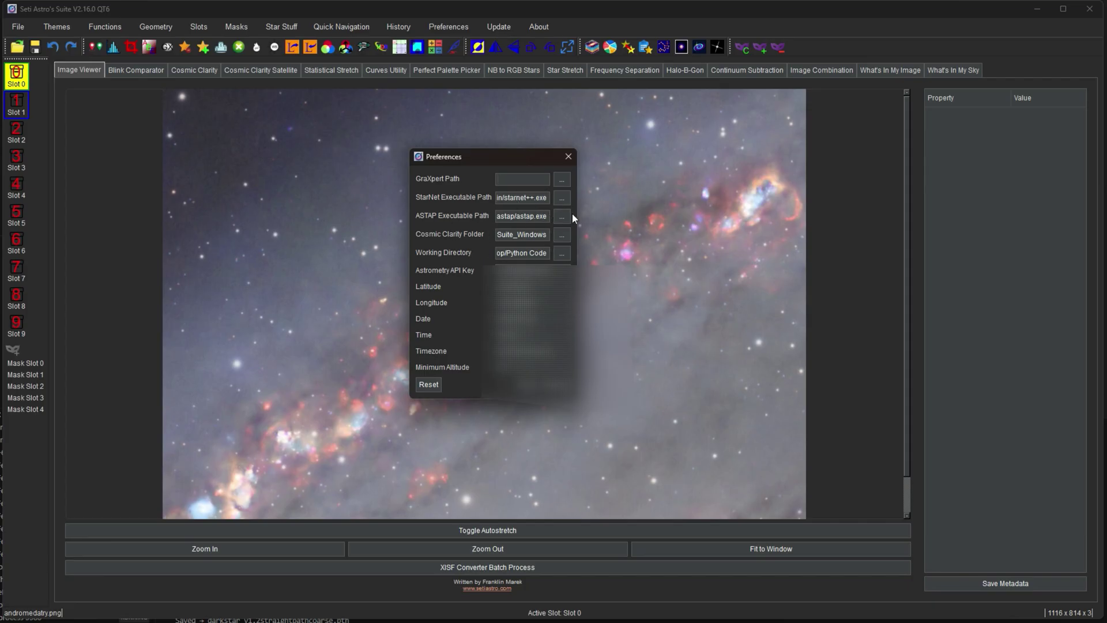
left_click_drag(576, 214, 768, 224)
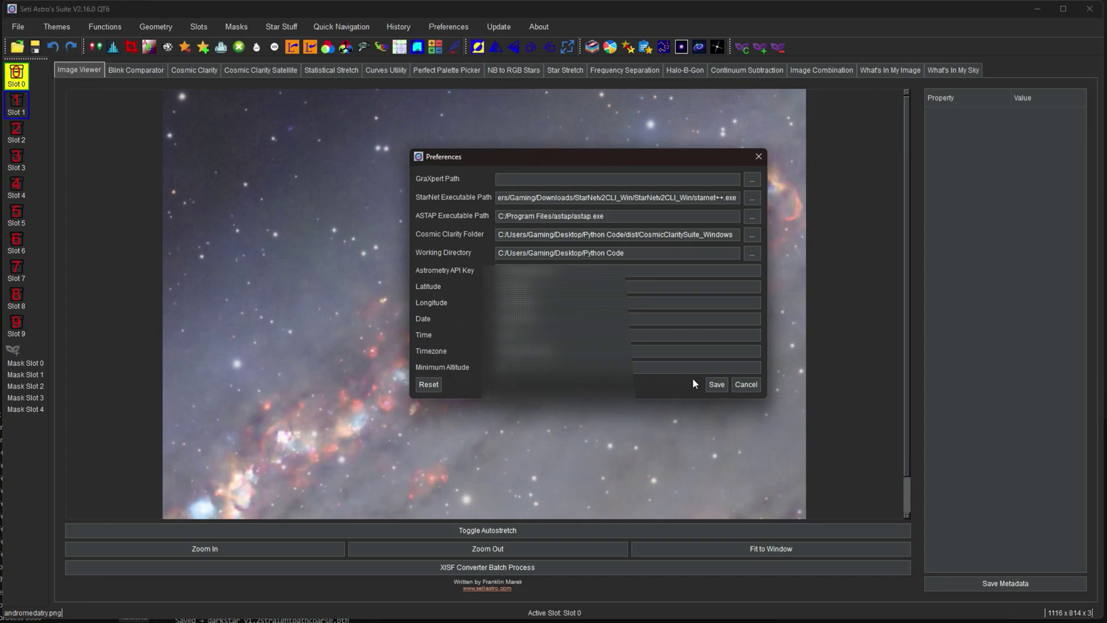
Step: Cancel Preferences and run Check for Updates, which reports the latest version is installed
left_click(748, 384)
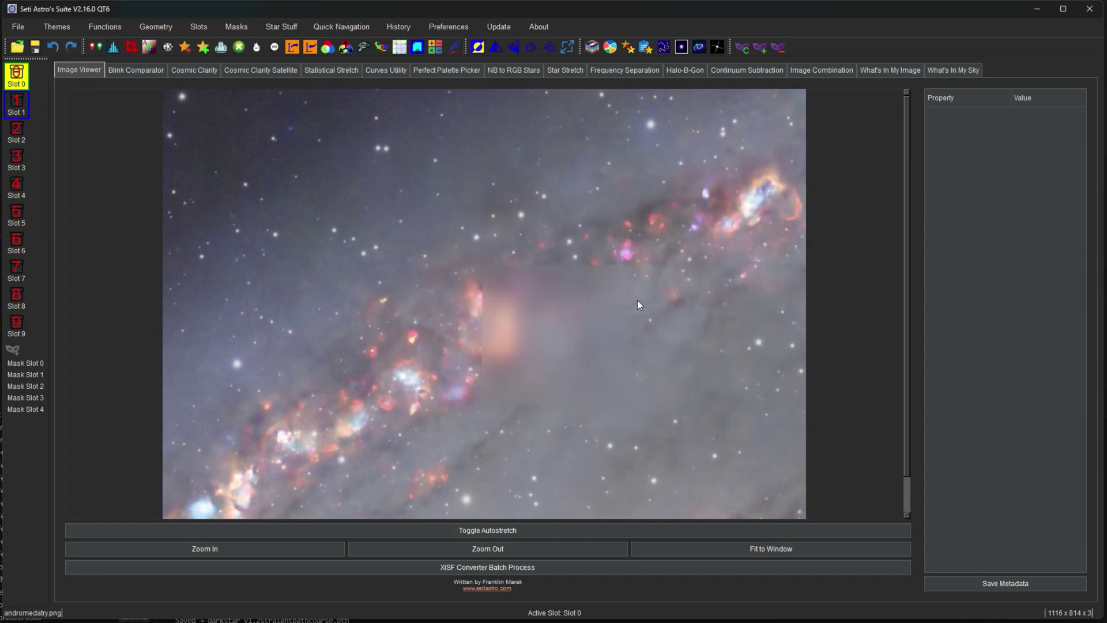
left_click(497, 28)
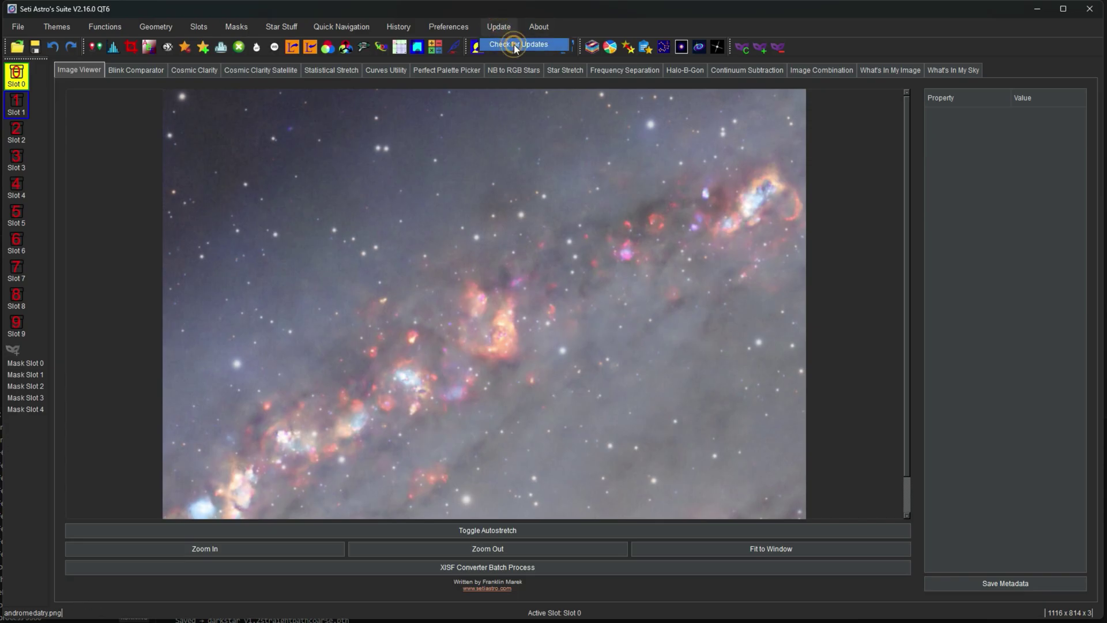
left_click(514, 44)
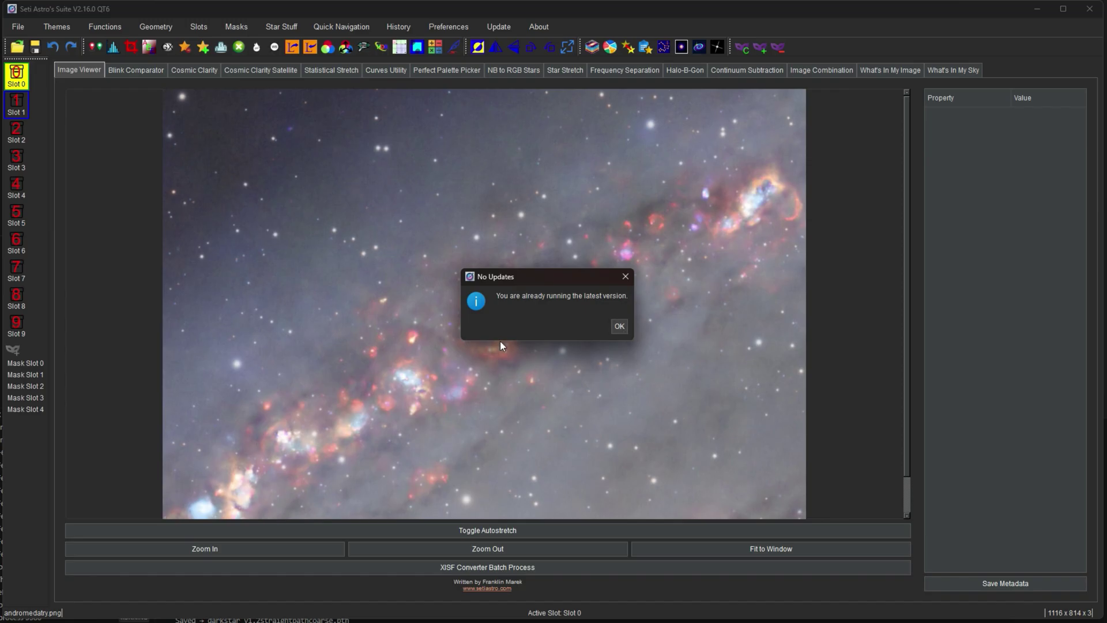
Step: Dismiss the No Updates notice, then view and close the About window for version 2.16.0
left_click(620, 326)
left_click(535, 33)
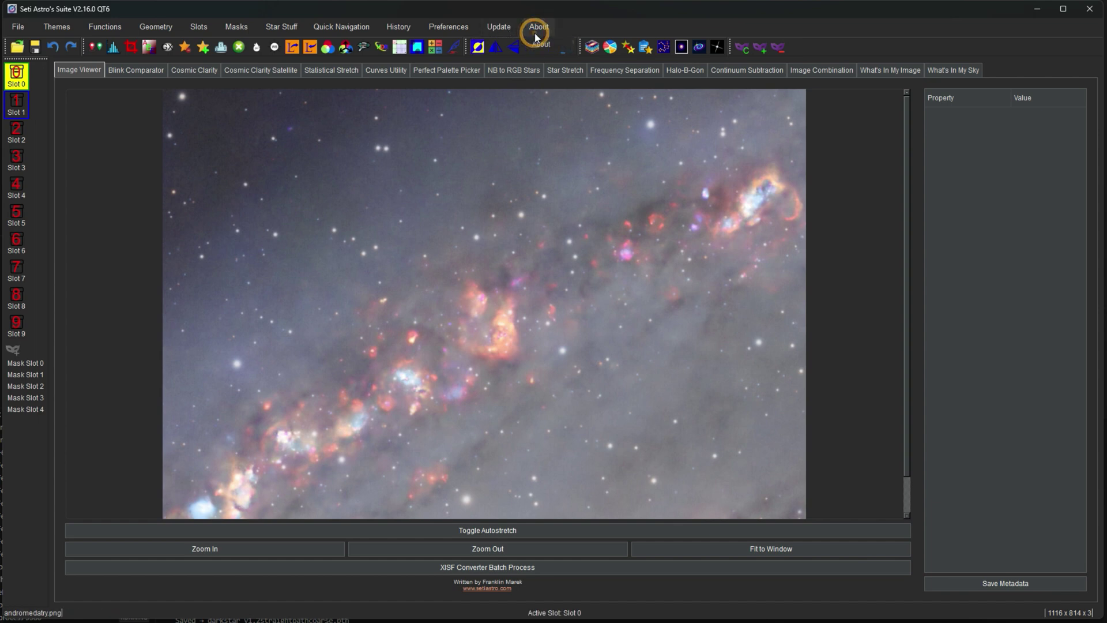
left_click(549, 40)
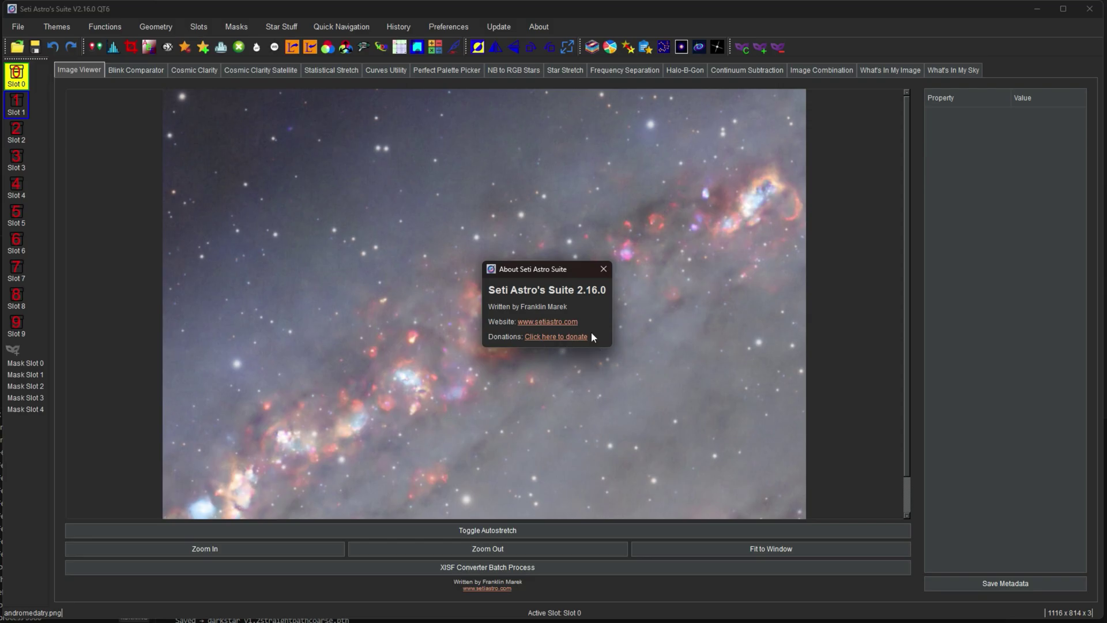
left_click(600, 273)
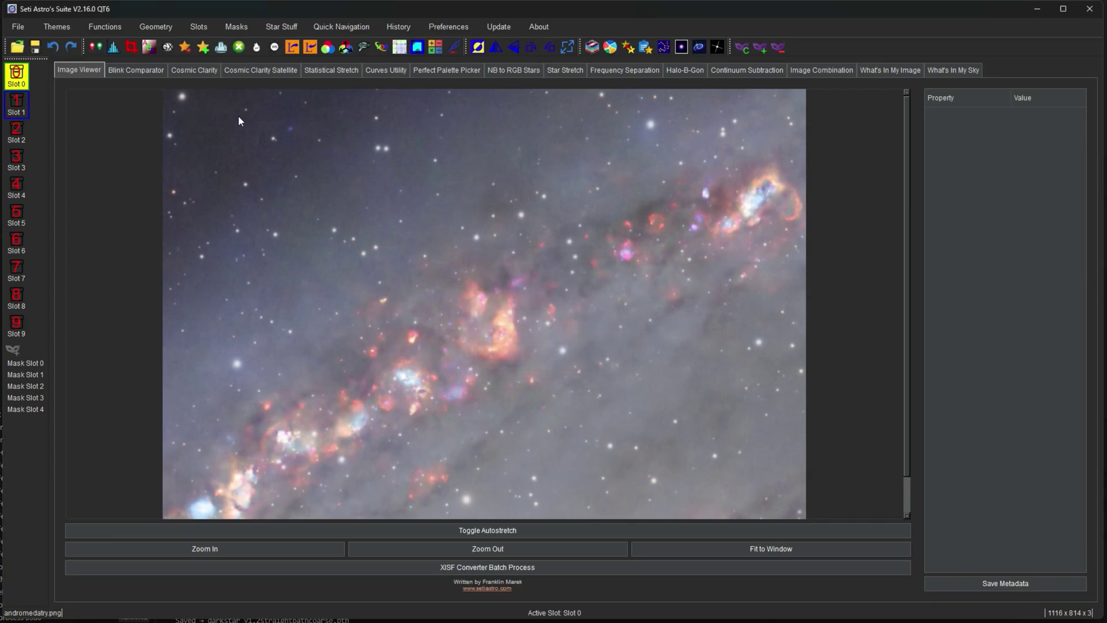
Step: Step through the tool tabs from Blink Comparator to Star Stretch
left_click(130, 74)
left_click(194, 72)
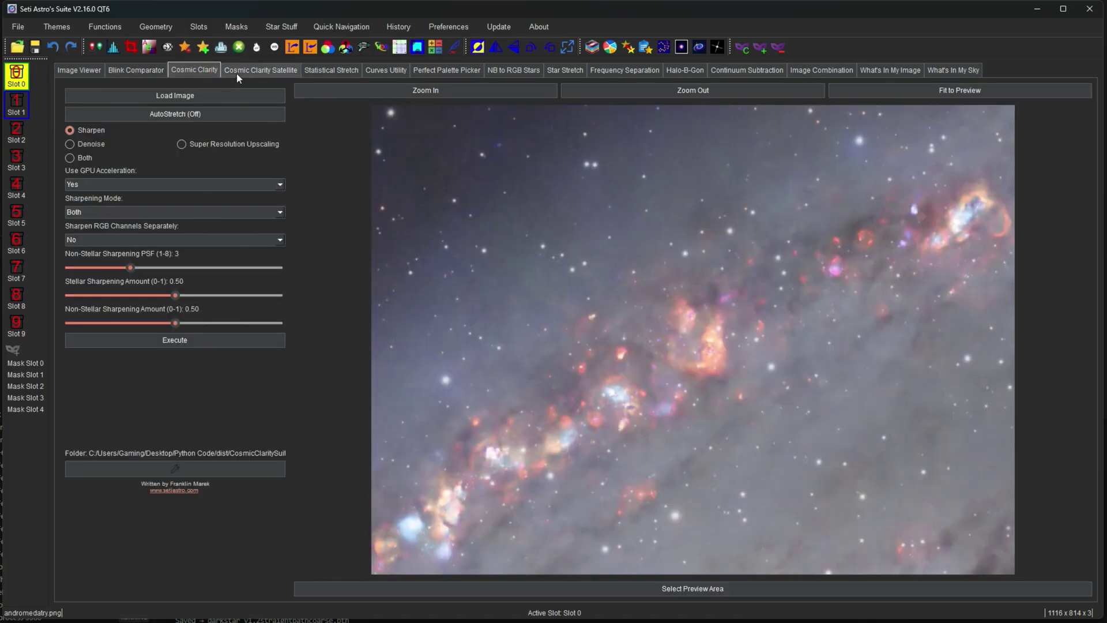
left_click(260, 72)
left_click(332, 72)
left_click(375, 71)
left_click(426, 70)
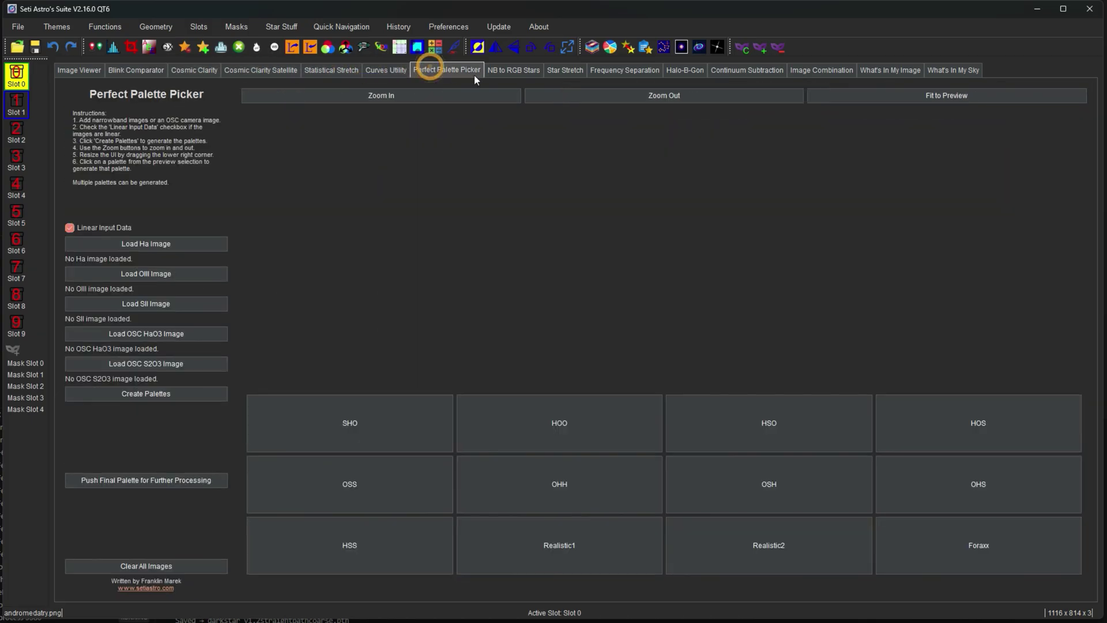
left_click(513, 70)
left_click(562, 70)
Step: Continue through Frequency Separation to What's In My Sky, then return to the Image Viewer
left_click(624, 70)
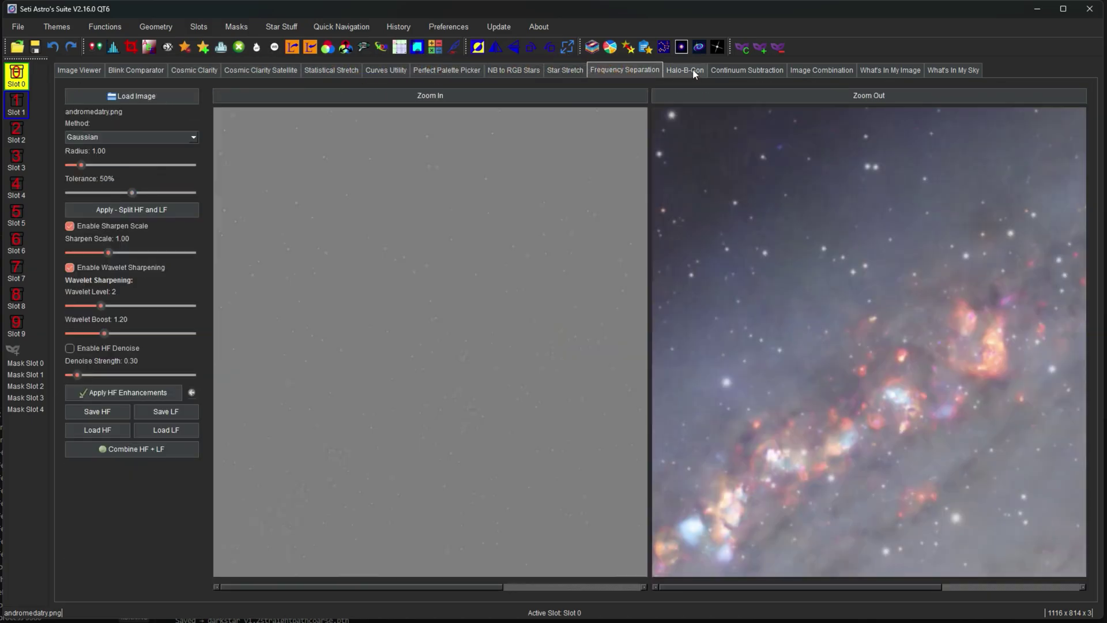
left_click(685, 70)
left_click(747, 70)
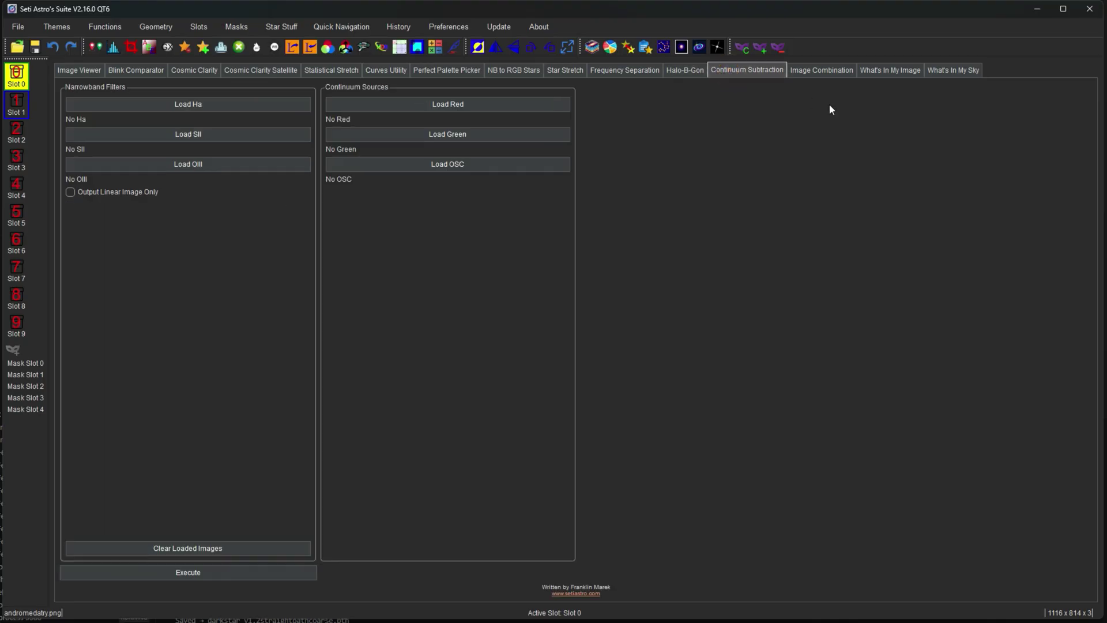
left_click(822, 70)
left_click(882, 69)
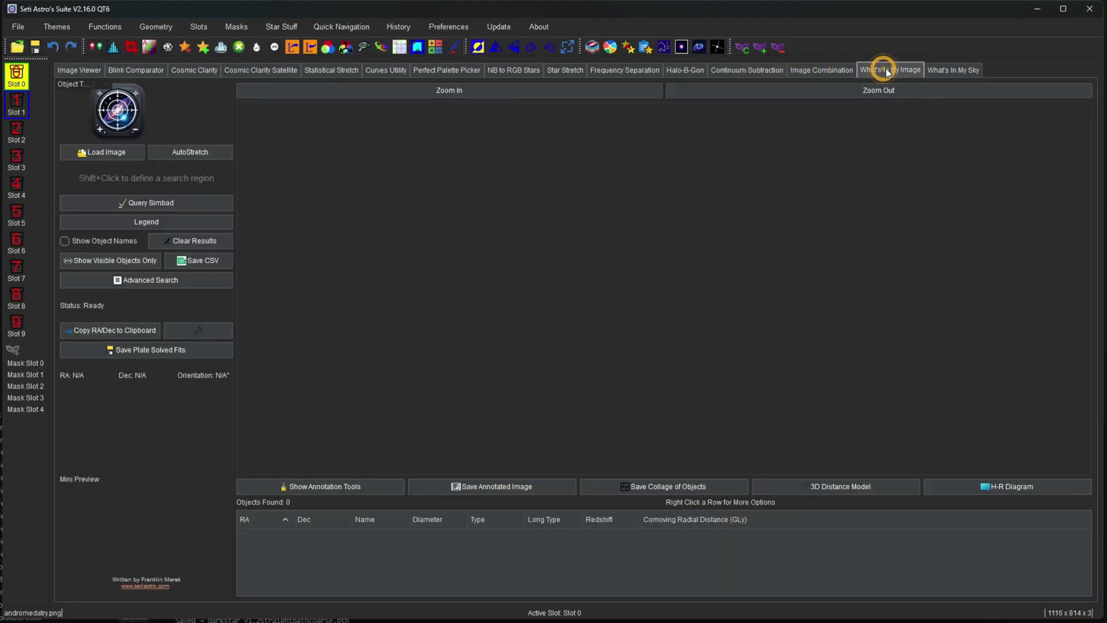
left_click(953, 68)
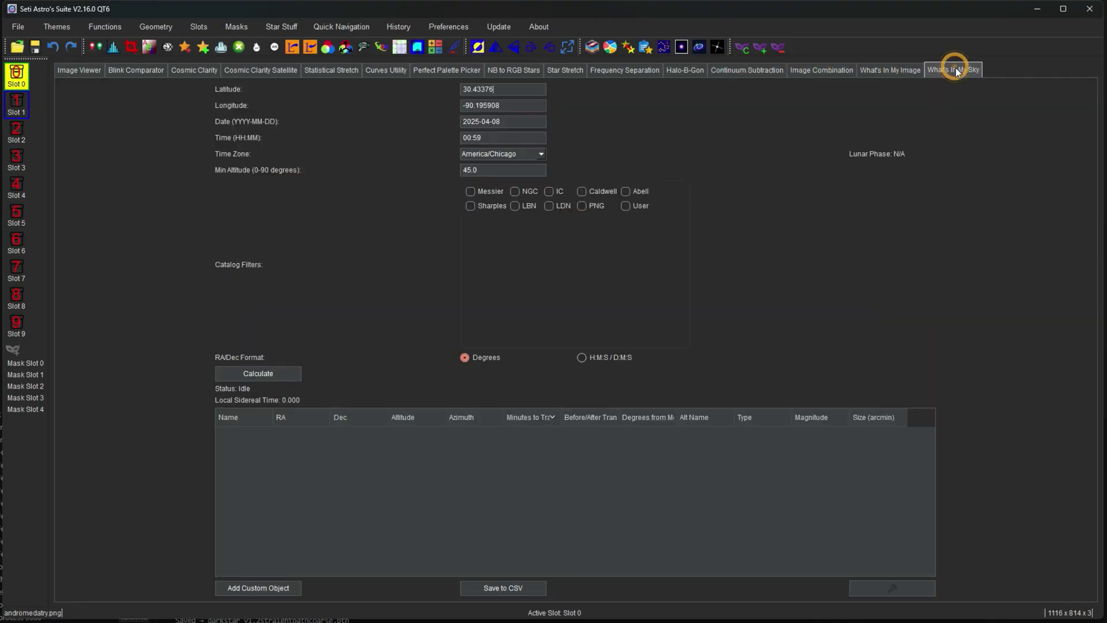
left_click(62, 68)
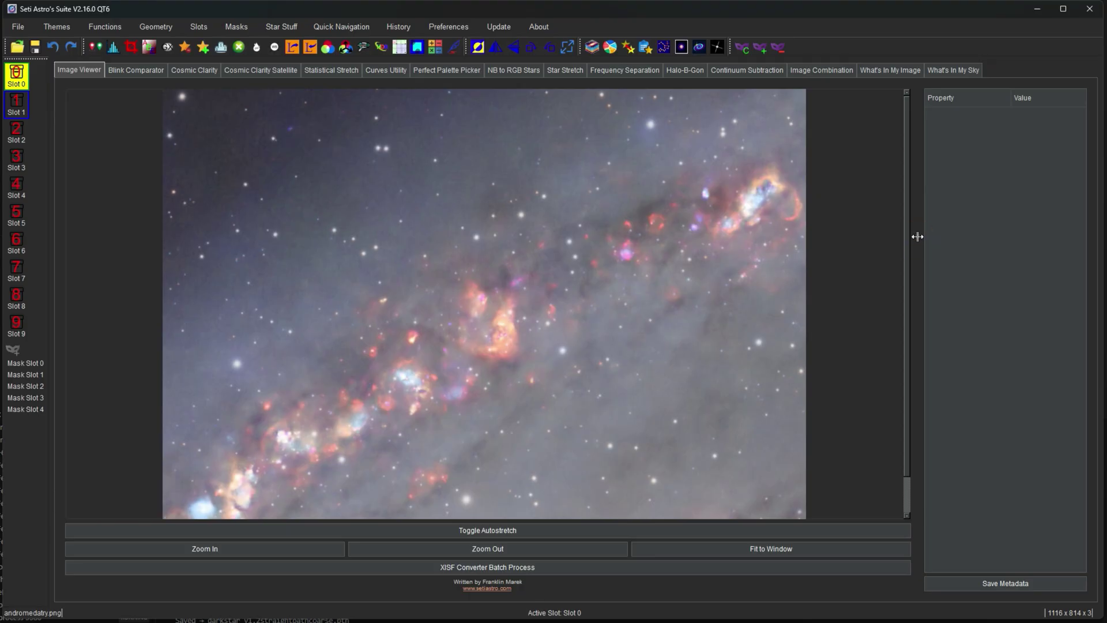
Step: Resize the metadata panel and show Slot 1's andromedatest.tiff star field (4571 x 3427 x 3)
left_click_drag(916, 236, 952, 313)
left_click(14, 114)
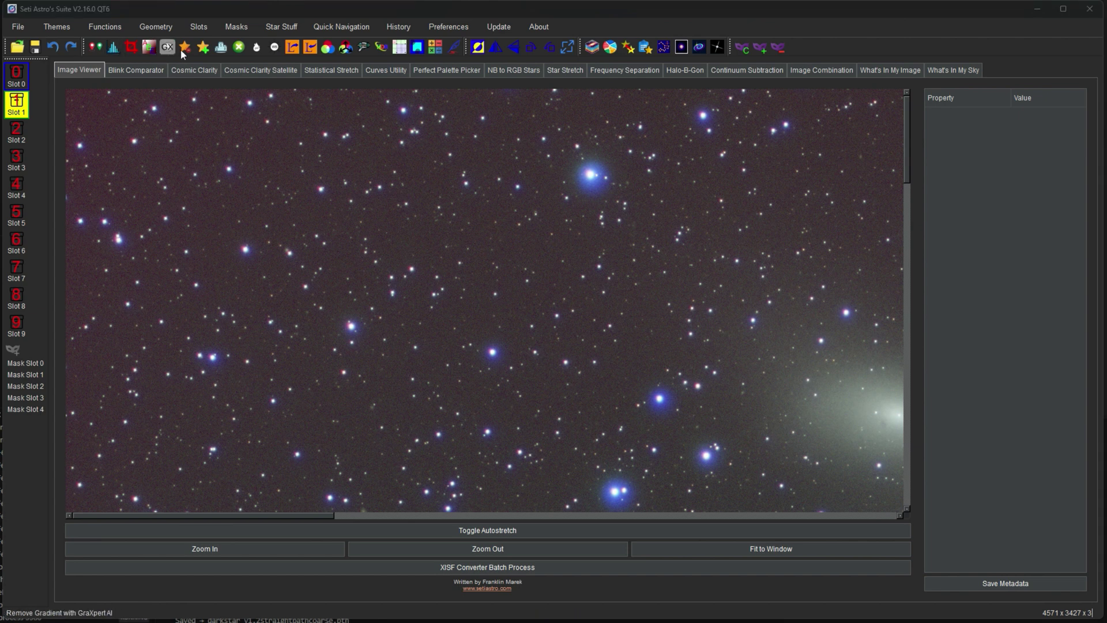
Step: Browse the Functions, Masks and Star Stuff menus, then close them without running anything
left_click(102, 25)
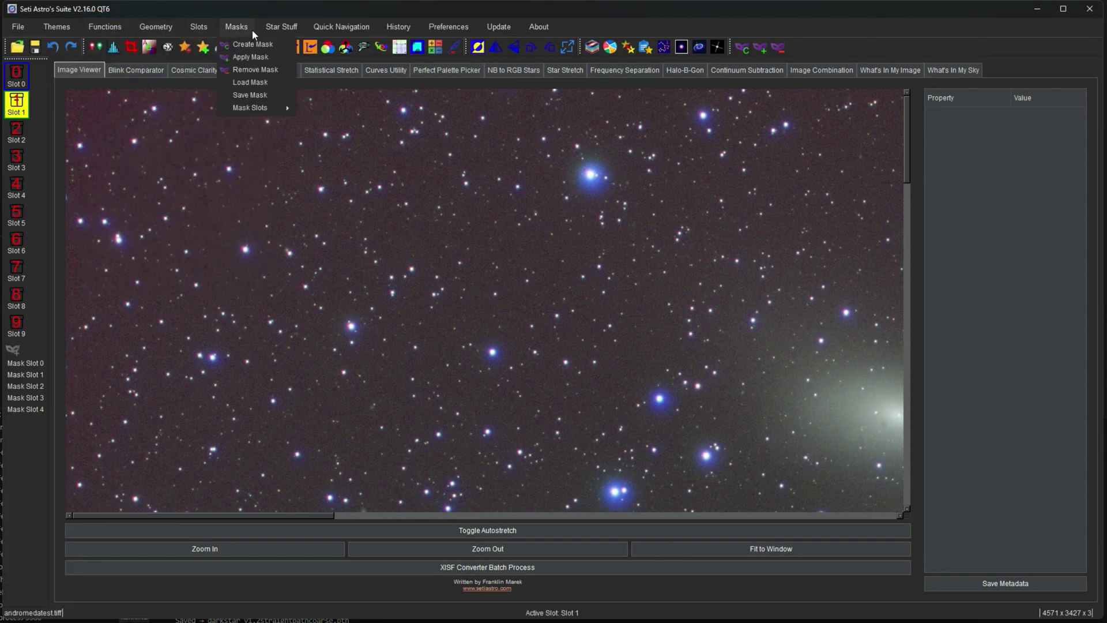
mouse_move(296, 26)
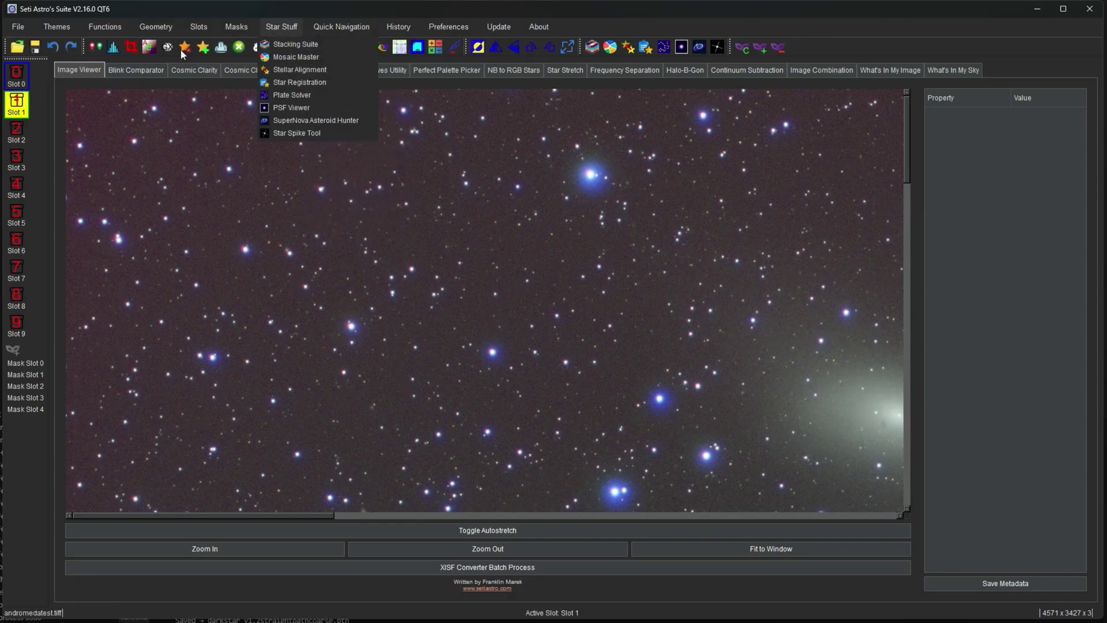
left_click(580, 25)
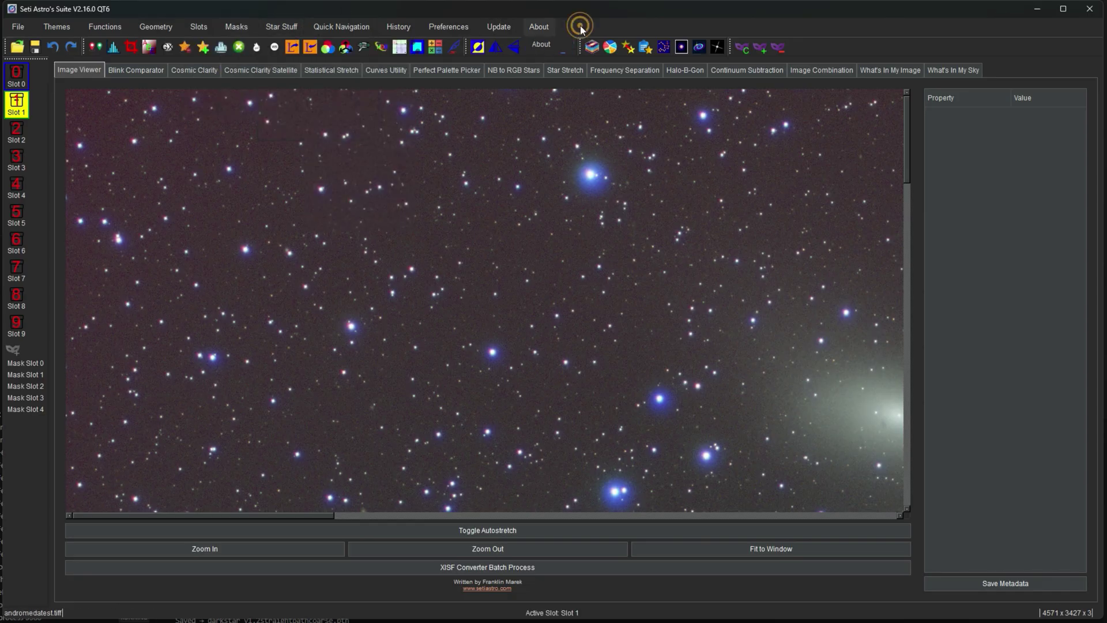
left_click(112, 27)
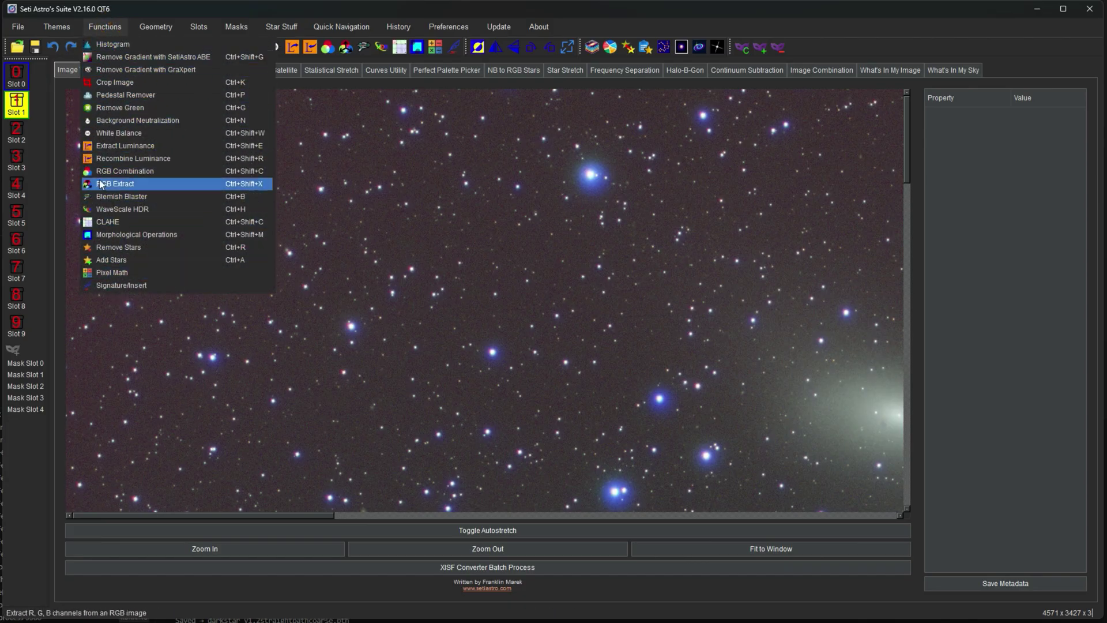
left_click(391, 10)
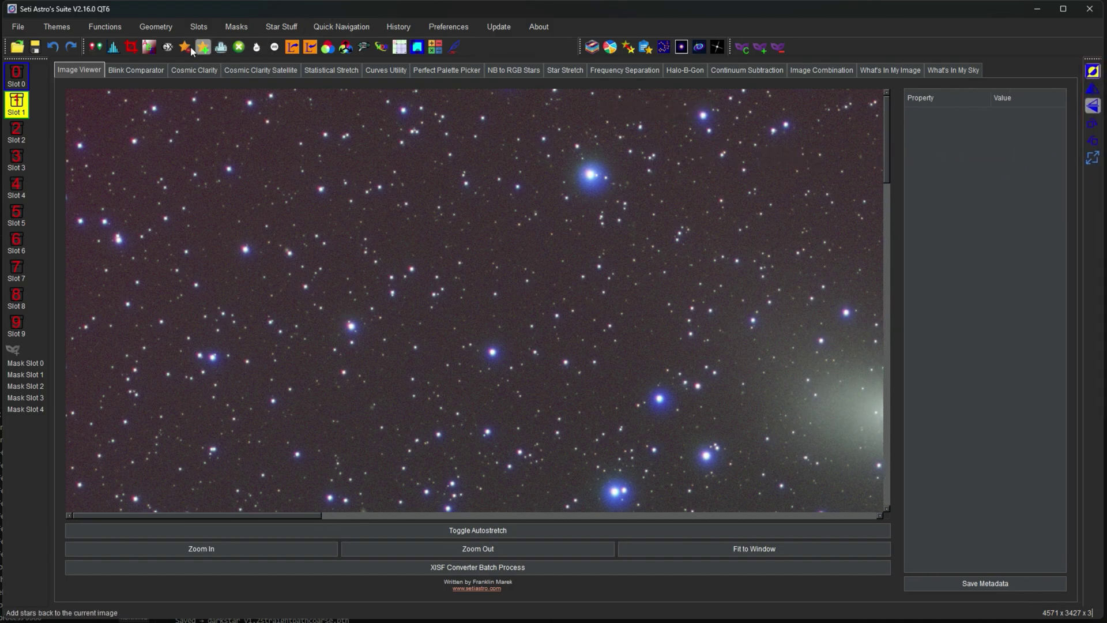
Step: Drag the main toolbar by its grip and dock it vertically along the right edge
left_click_drag(85, 47, 1091, 184)
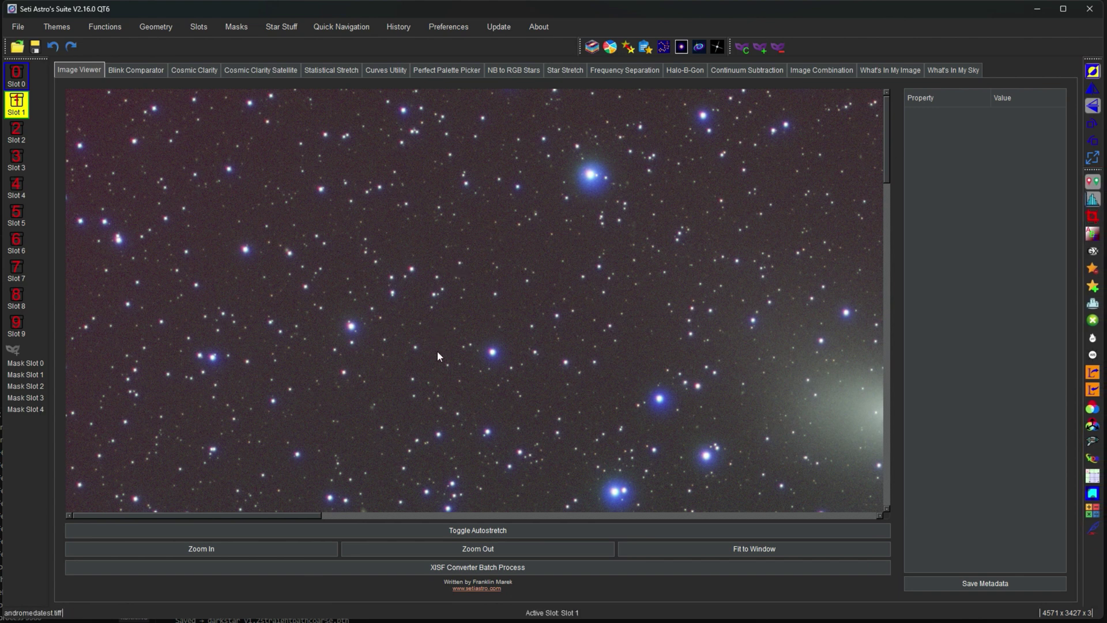